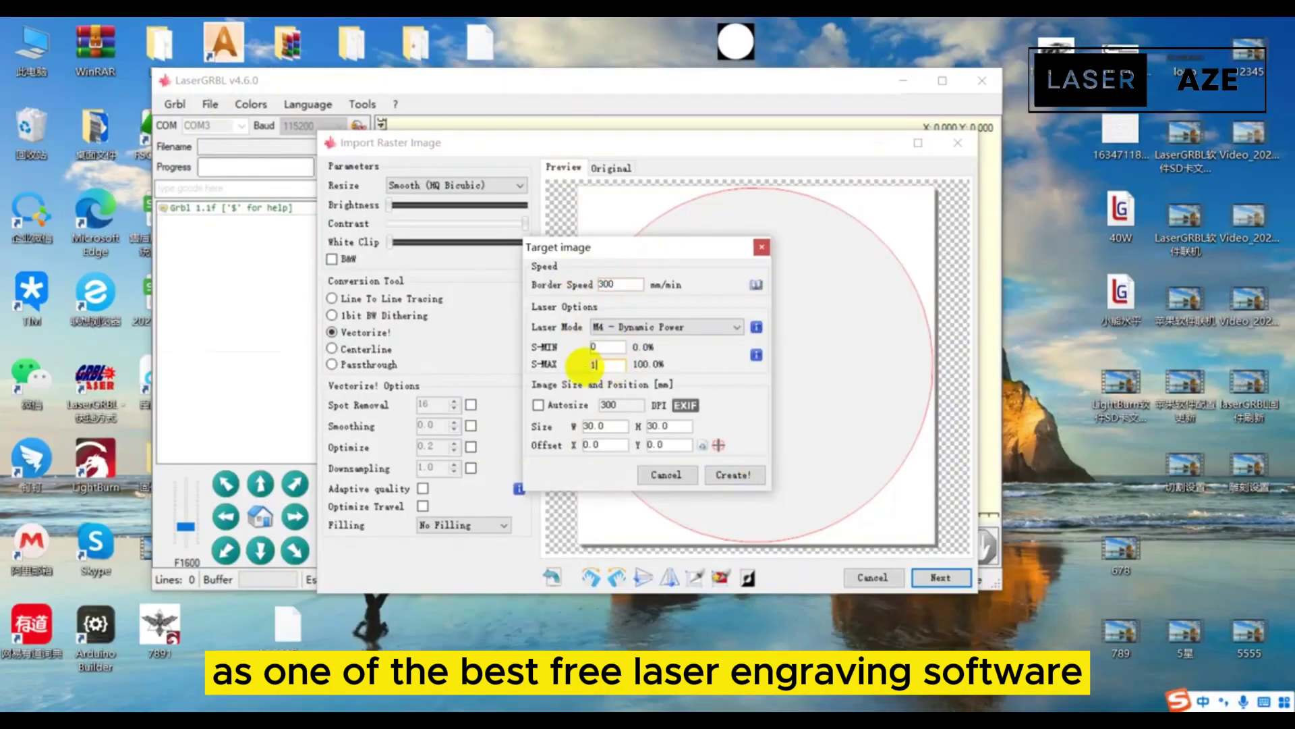
Import the owl picture and convert it with 1-bit dithering instead of black-and-white thresholding.
text(000)
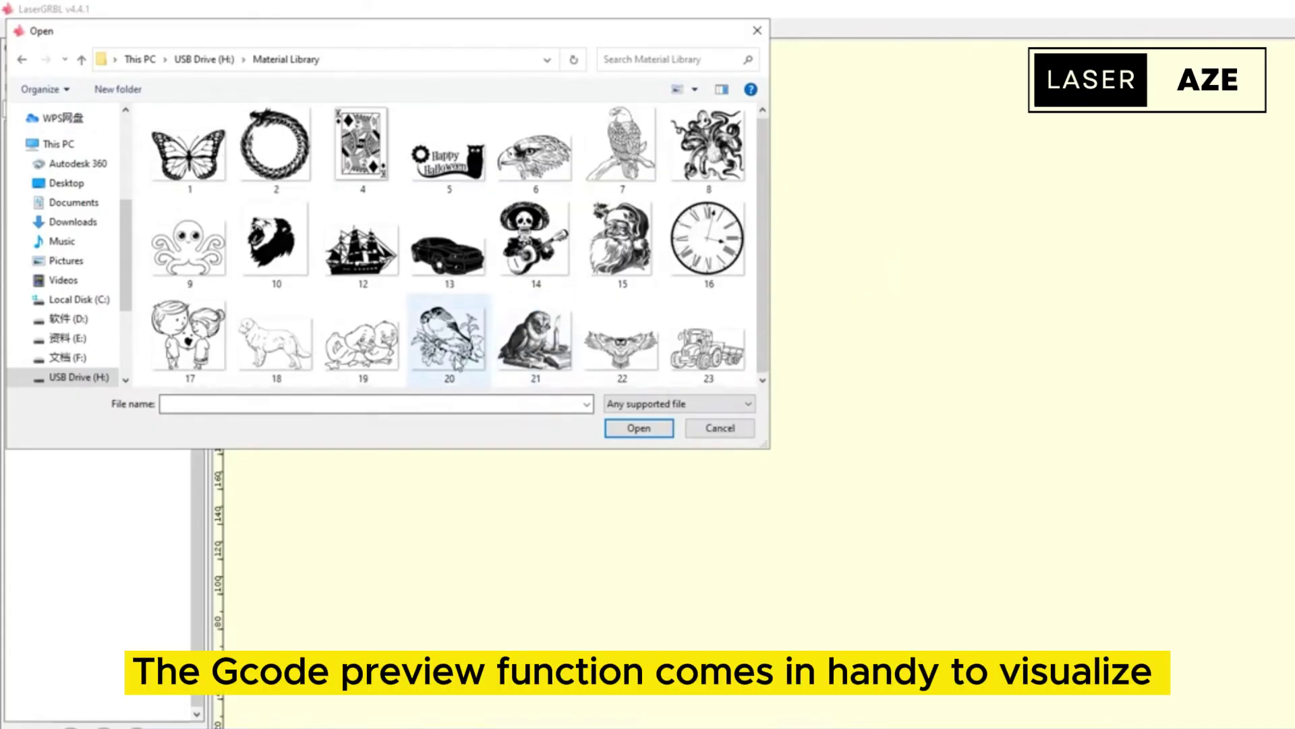
click(621, 430)
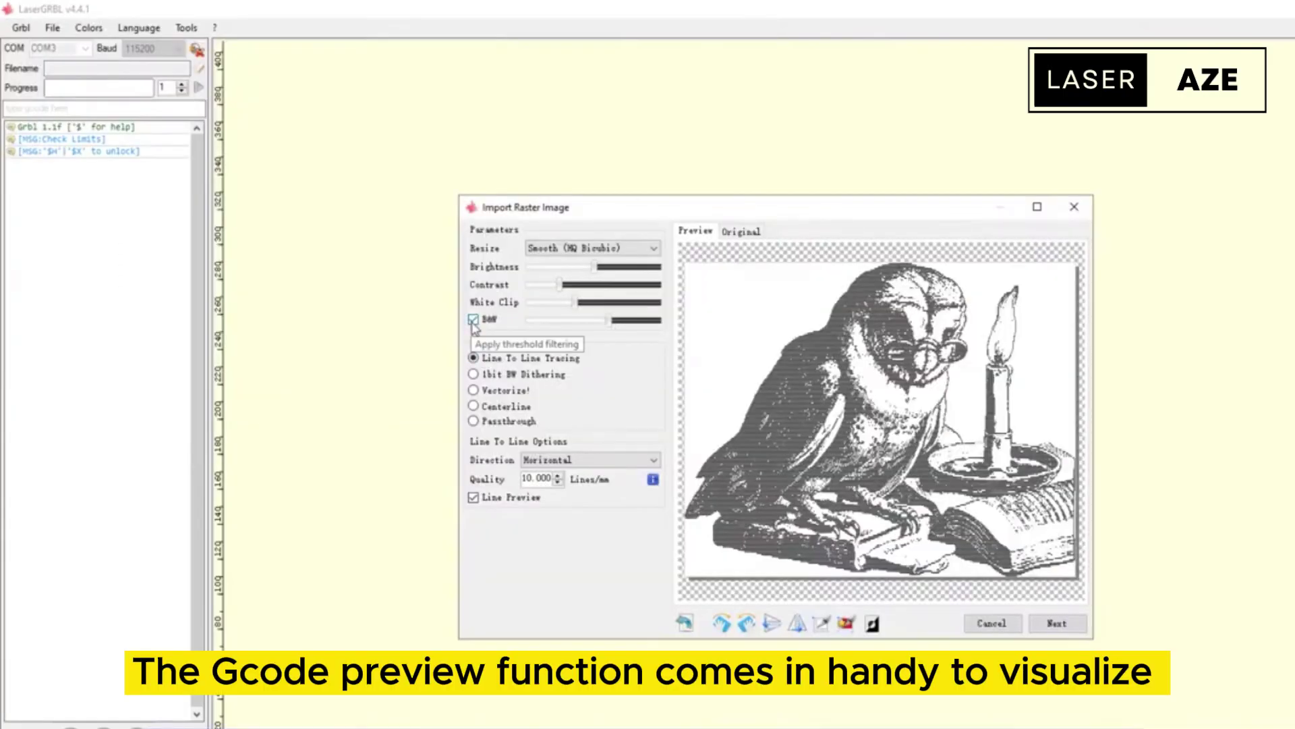
click(473, 319)
click(480, 378)
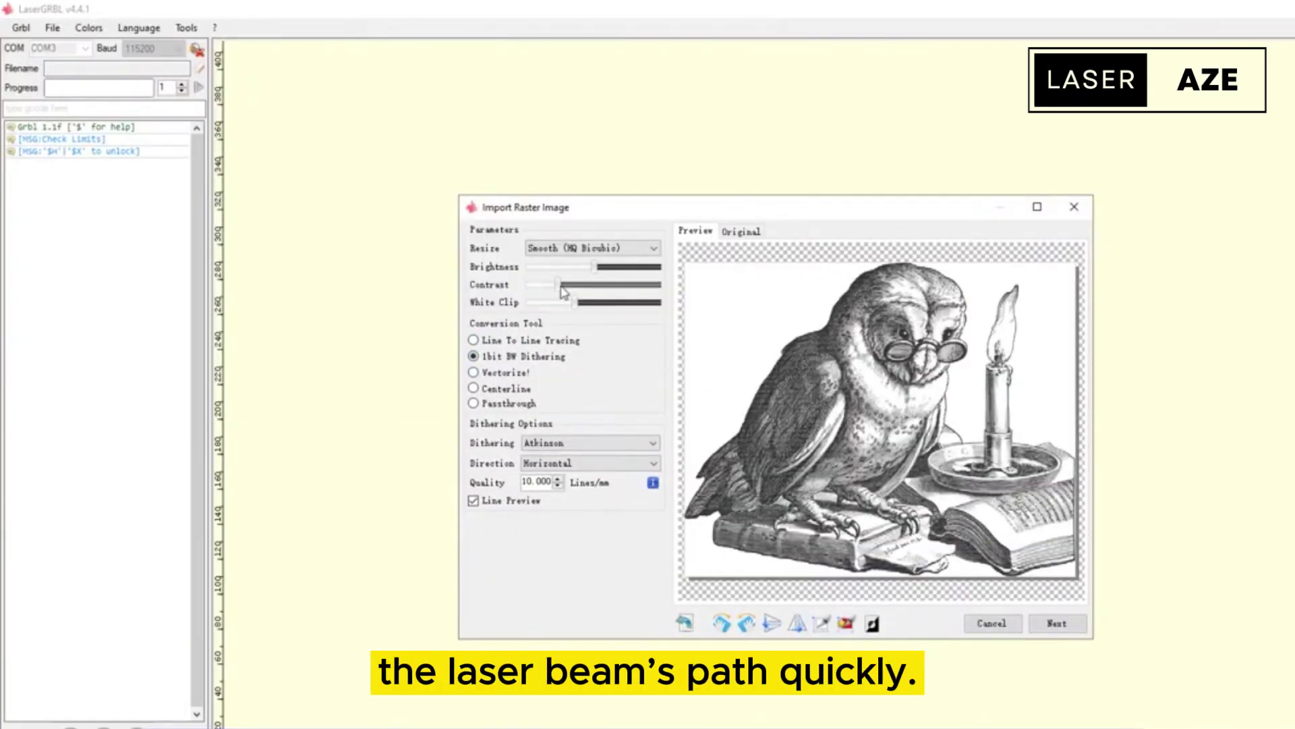
Raise contrast and white clip, dither the butterfly image, and continue to target image settings.
drag(564, 292, 594, 308)
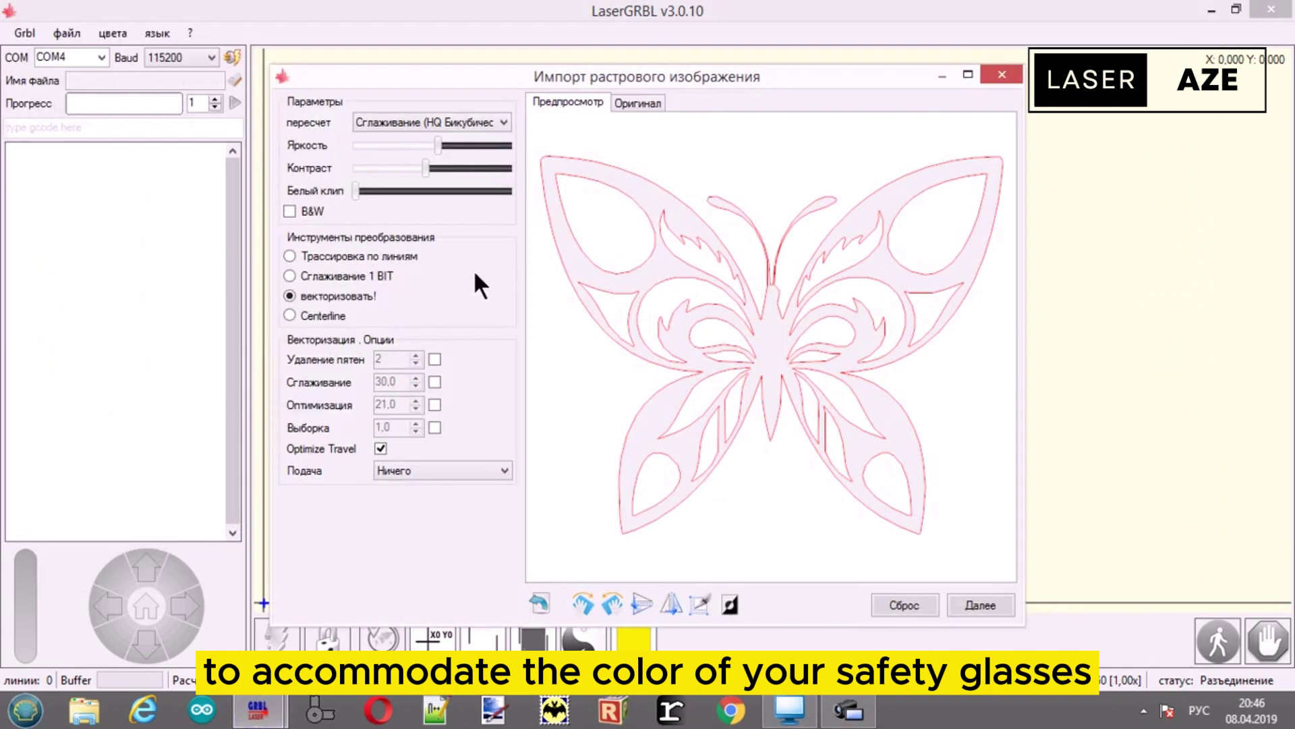
click(303, 276)
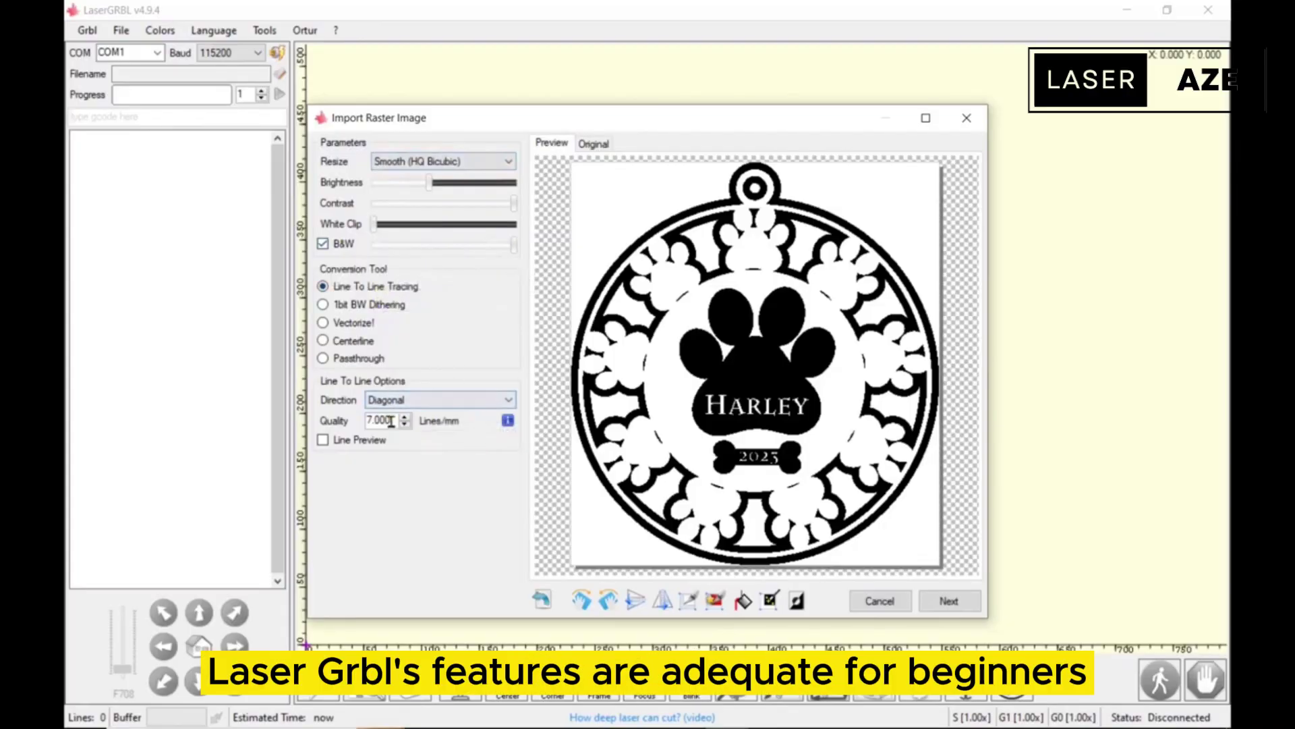
click(947, 600)
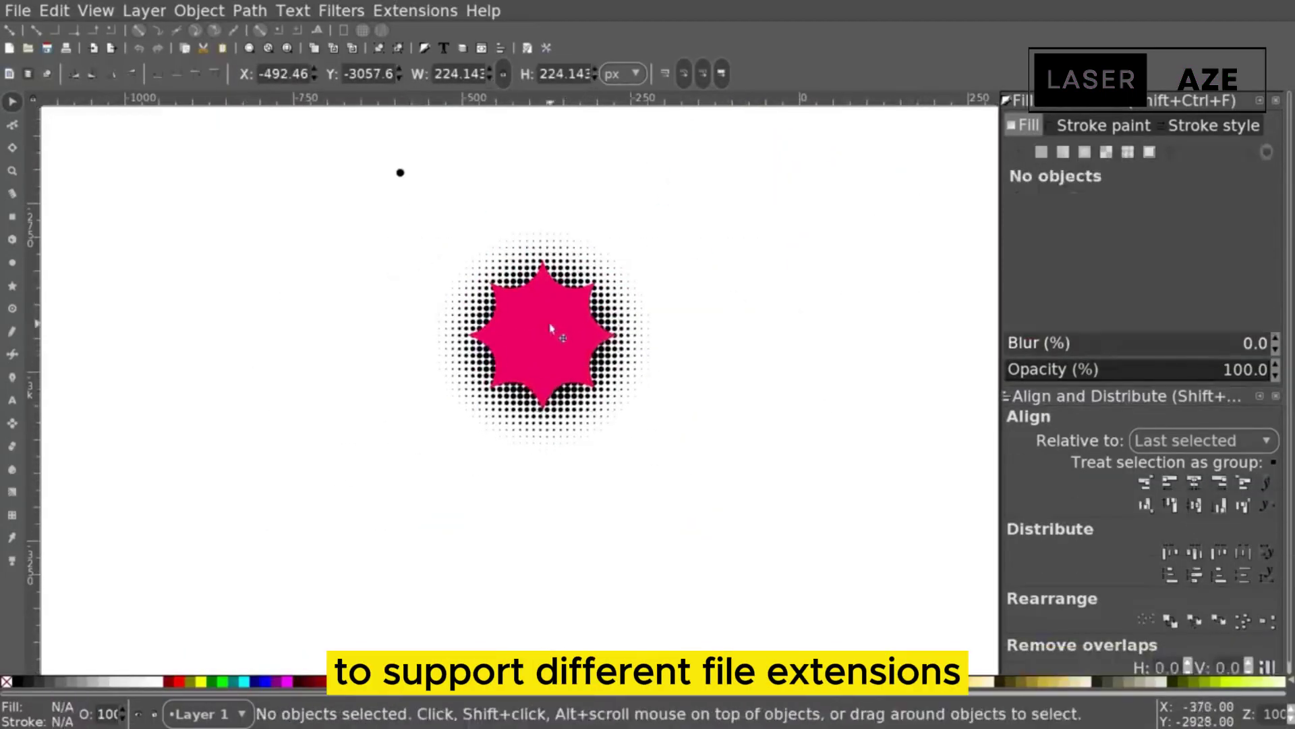
Enlarge the pink star to about 125% and lower the forest image's opacity.
click(616, 345)
drag(614, 407, 642, 344)
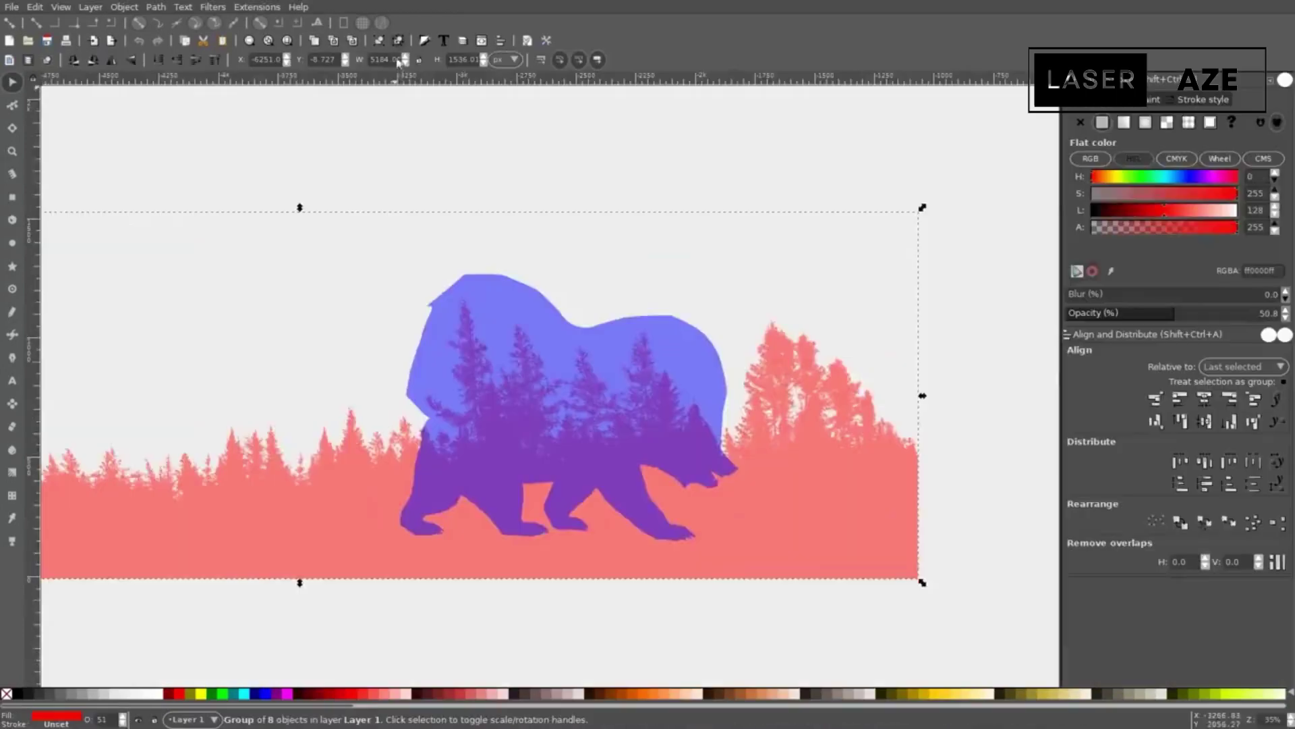
drag(1214, 317, 1183, 318)
click(733, 266)
Clip the bear to the forest shape using the object commands.
click(124, 7)
click(173, 110)
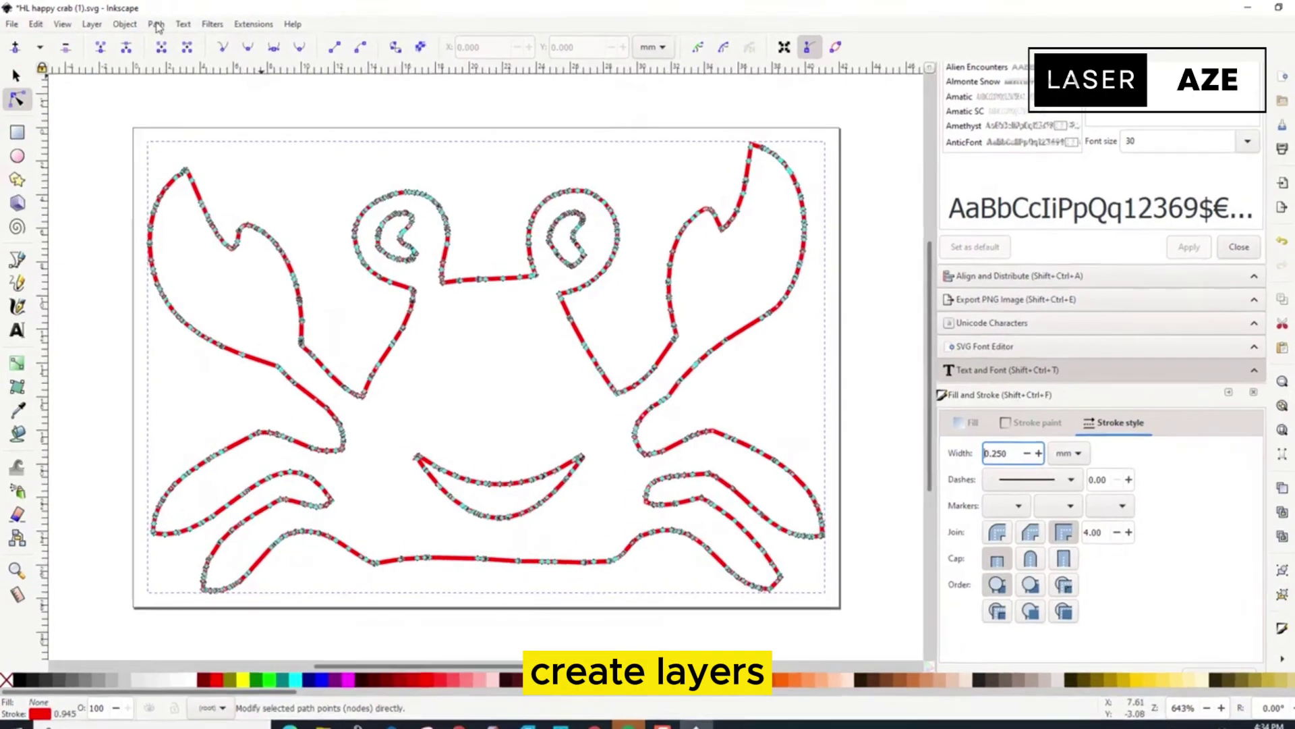
click(153, 24)
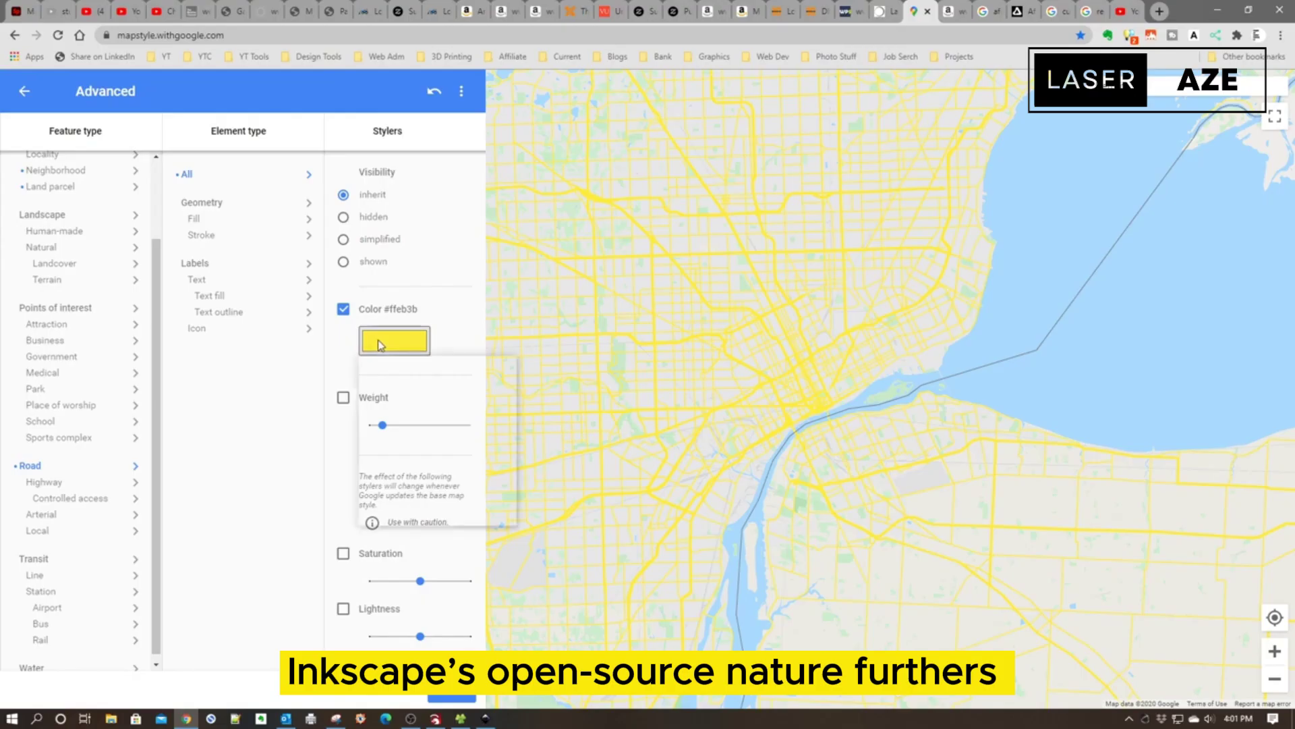
Change the map's road colour to solid black.
click(378, 339)
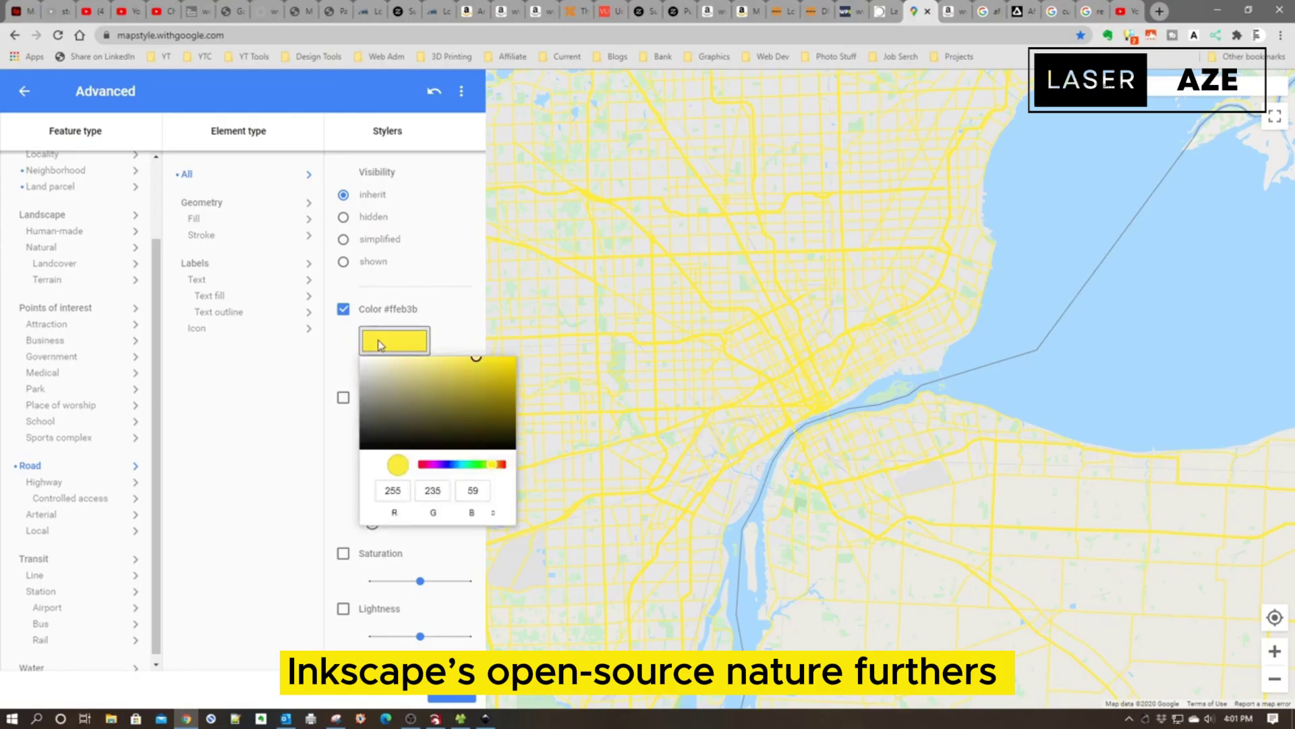
click(512, 448)
drag(513, 446, 516, 449)
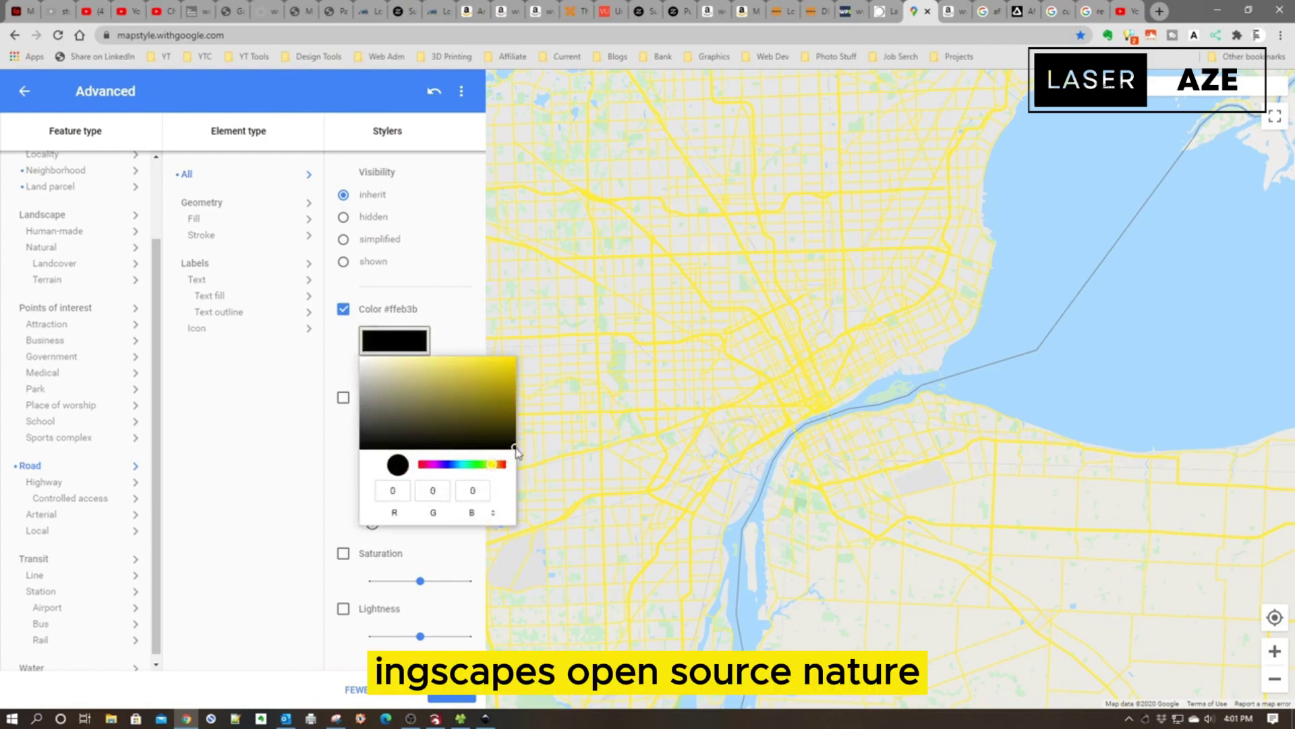
click(228, 457)
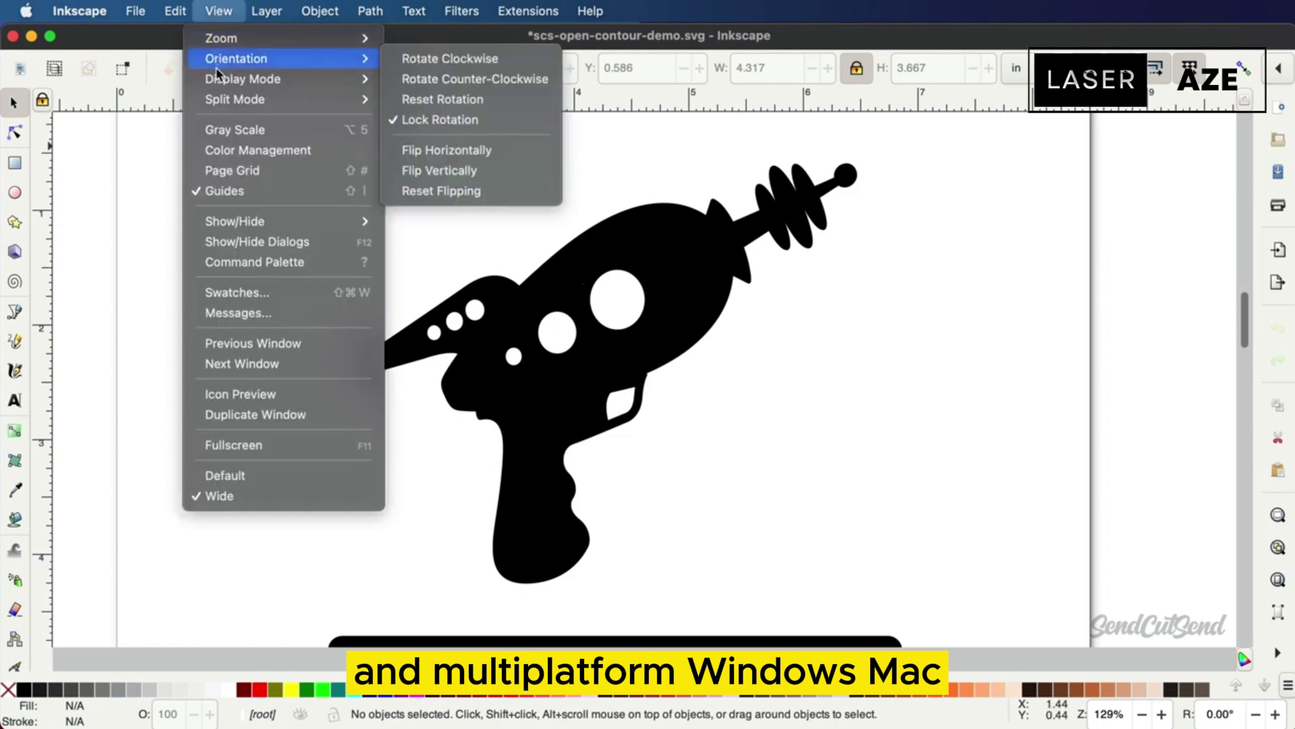
Switch the canvas to outline display and split the word Mum into separate letters.
mouse_move(215, 70)
click(451, 101)
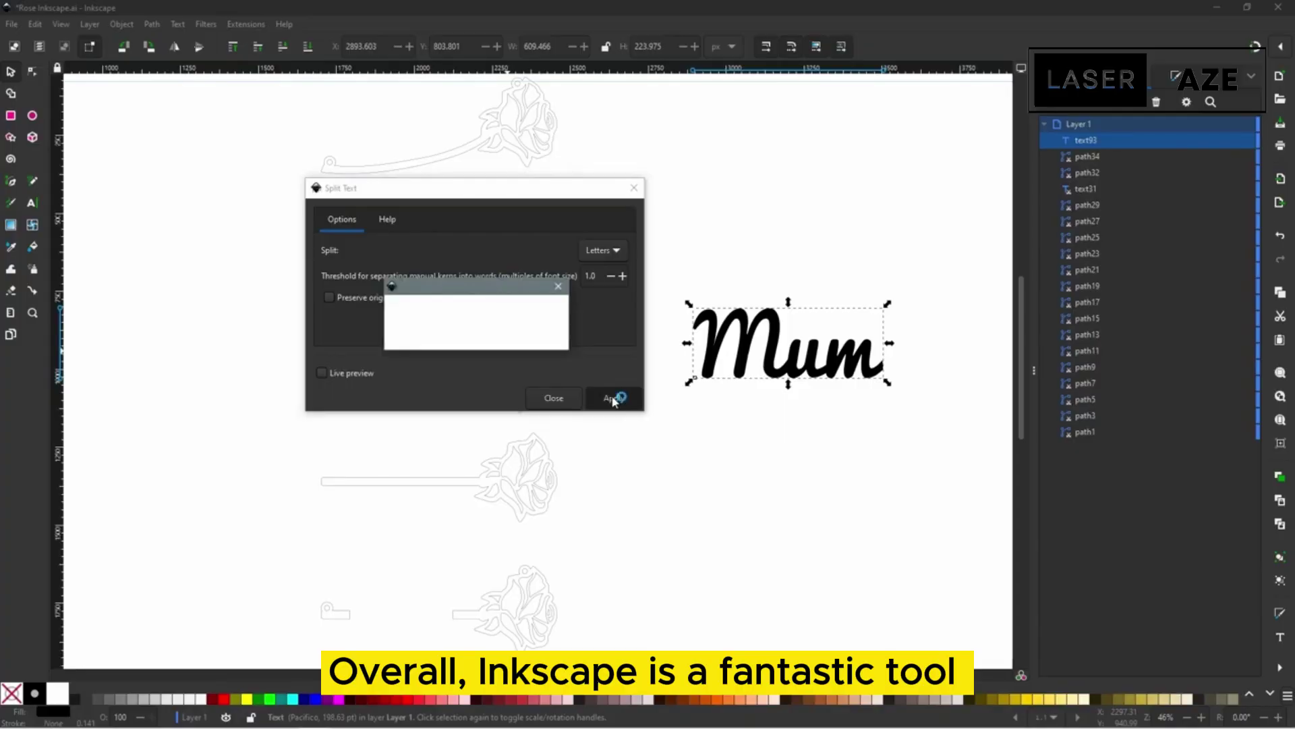
click(564, 398)
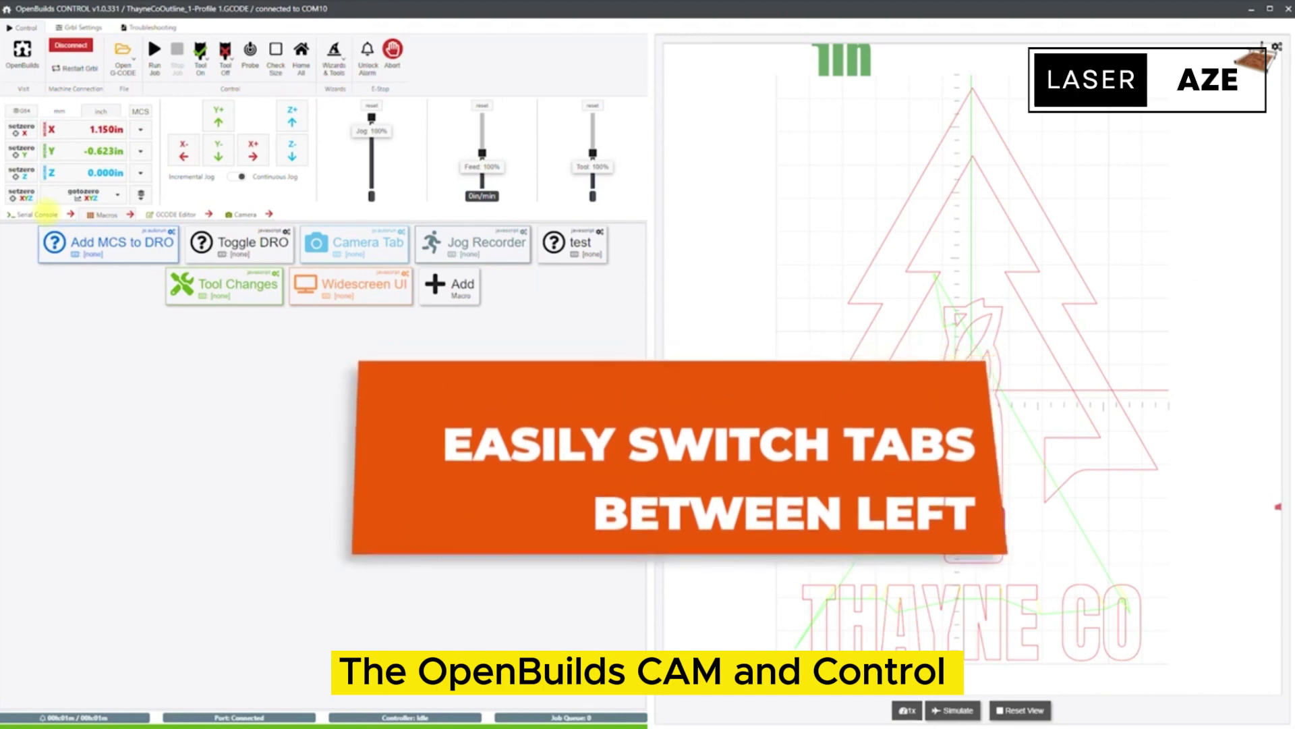
Rearrange the panes to show the 3D view, G-code editor and macros side by side.
click(39, 214)
click(70, 214)
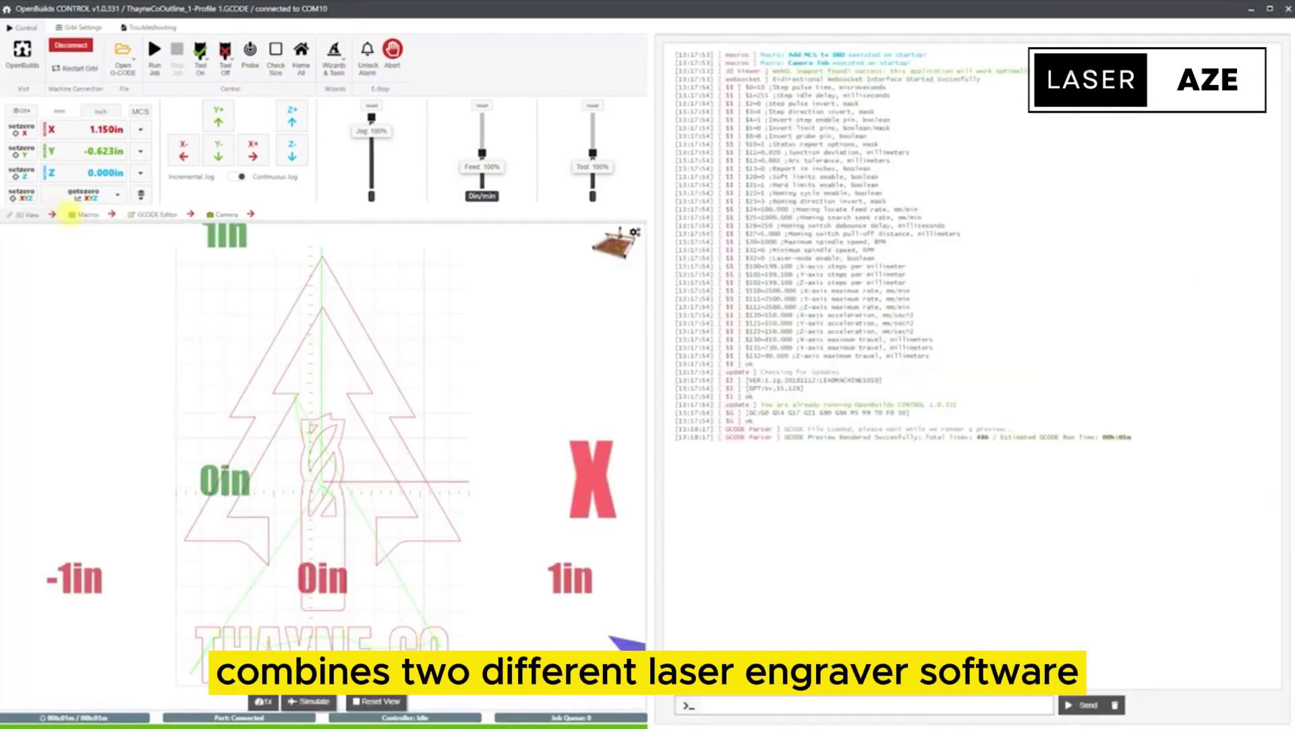
click(70, 215)
click(168, 215)
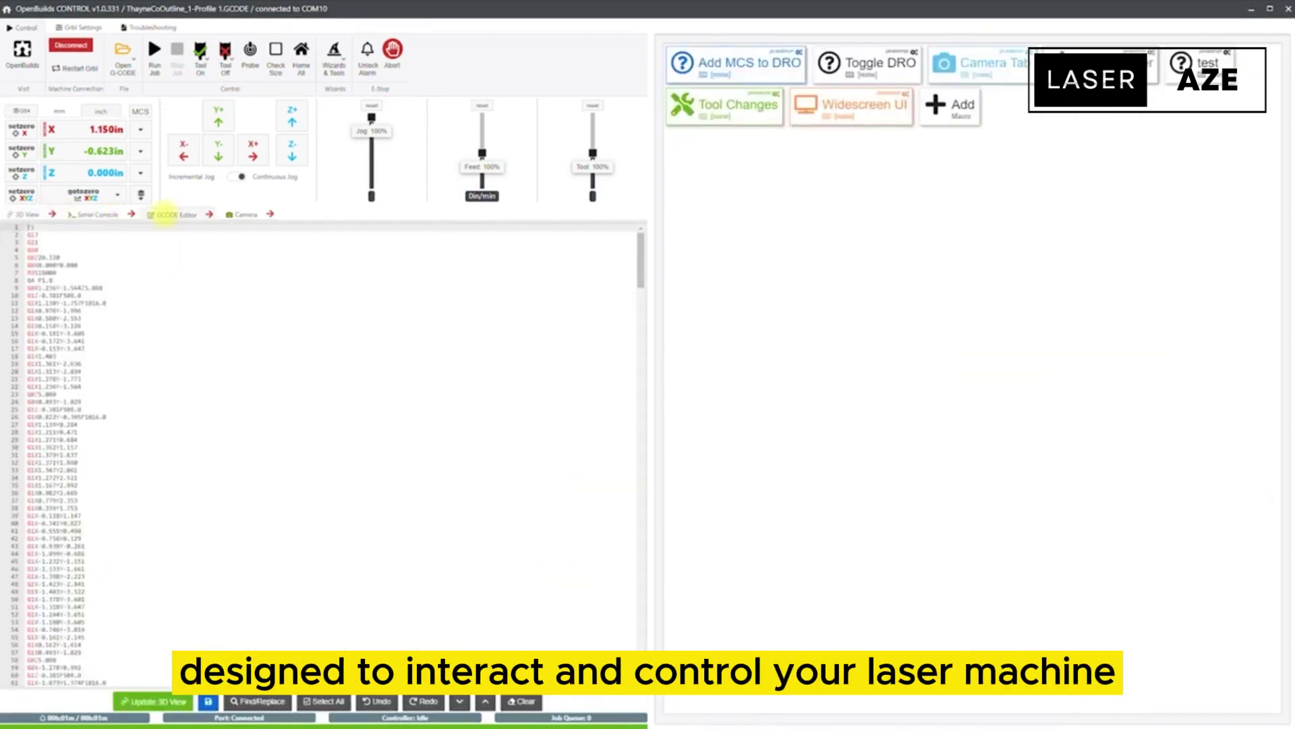
click(209, 214)
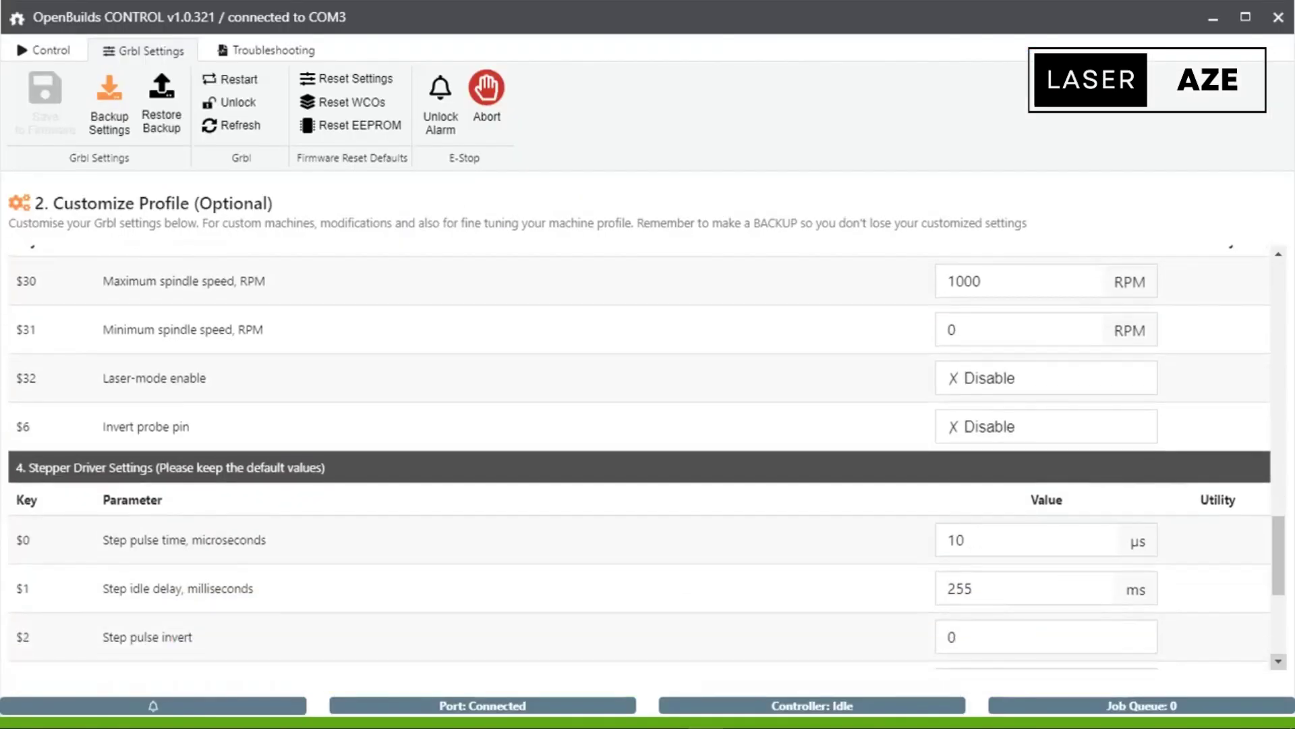
scroll(640, 459, down, 4)
scroll(641, 459, down, 1)
scroll(641, 459, down, 1)
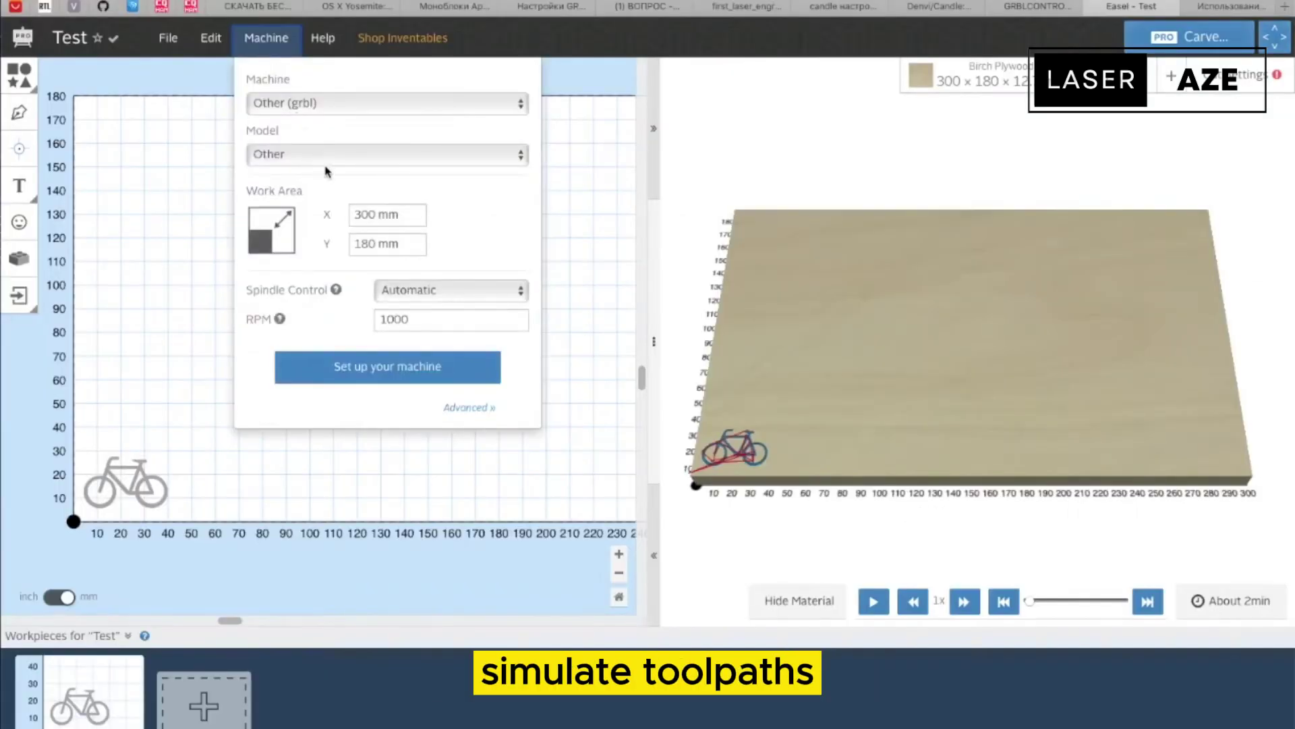
Set automatic probing in the probing wizard and finish recording to generate the jog G-code.
click(459, 408)
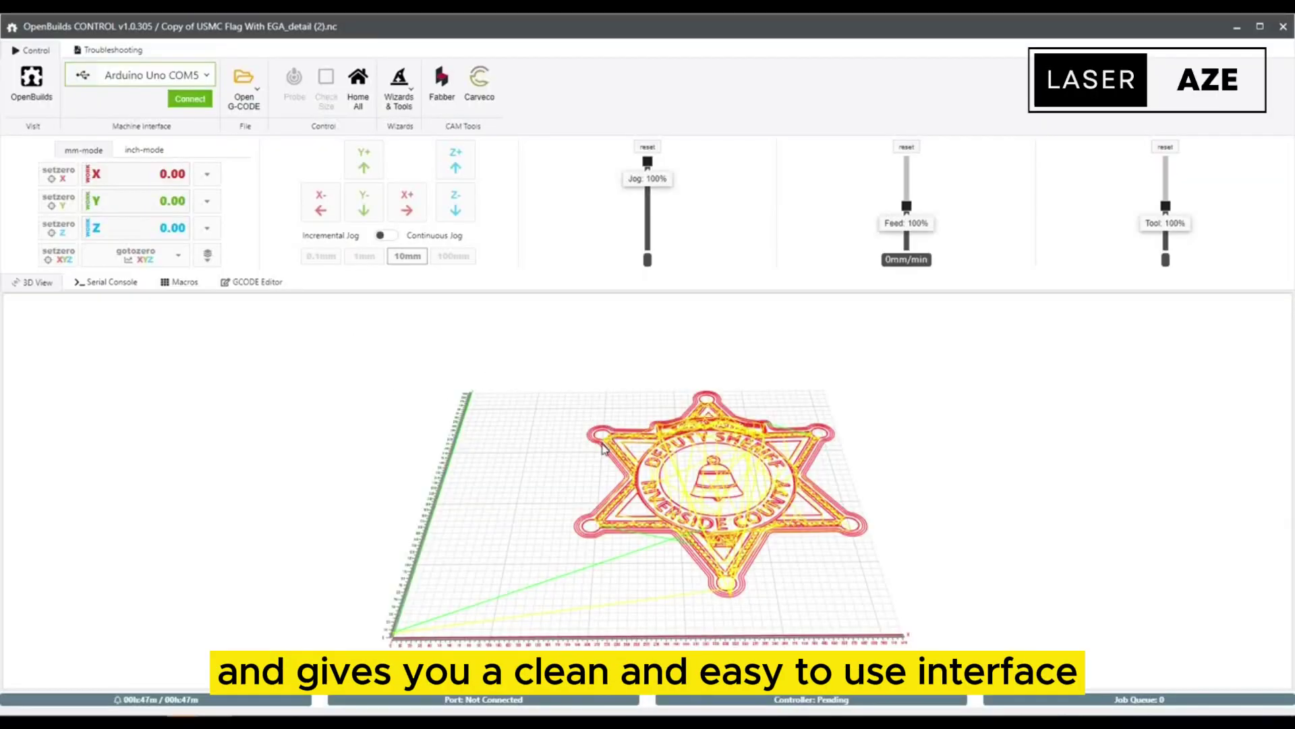
drag(614, 461, 582, 455)
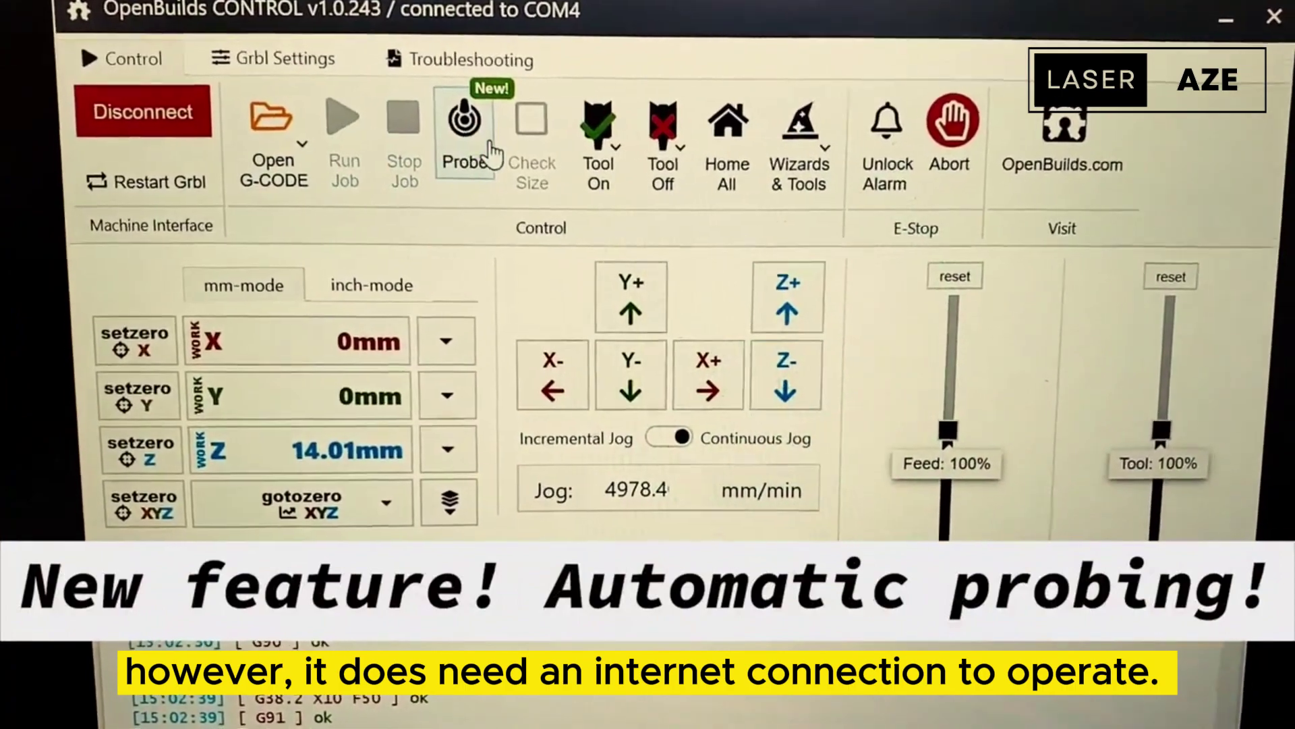
click(472, 157)
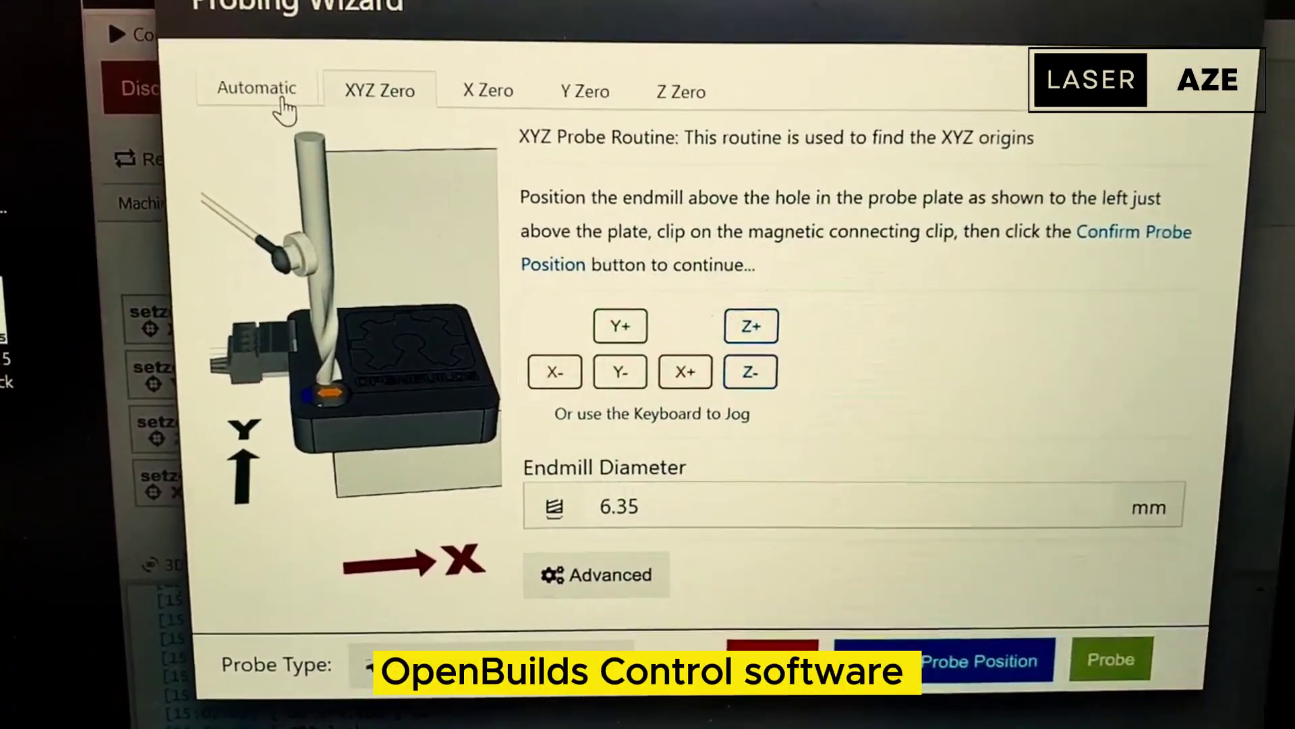
click(284, 101)
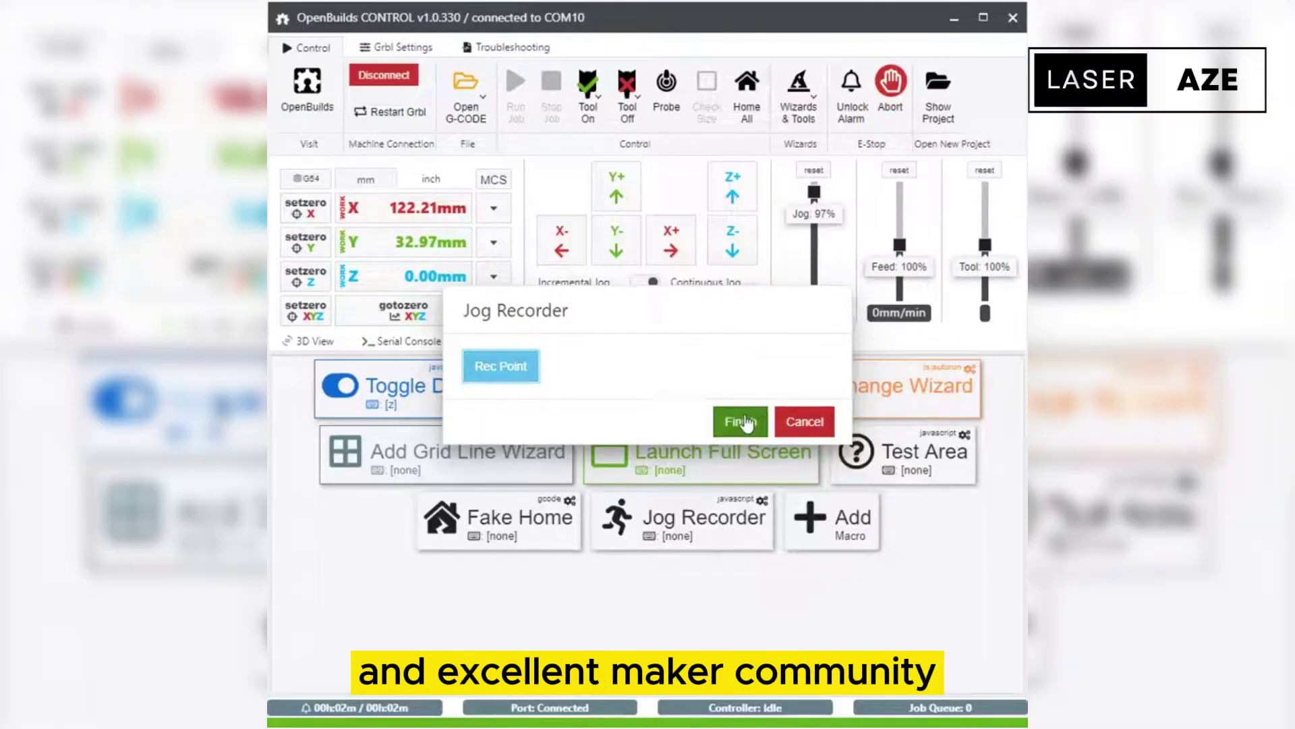
click(740, 421)
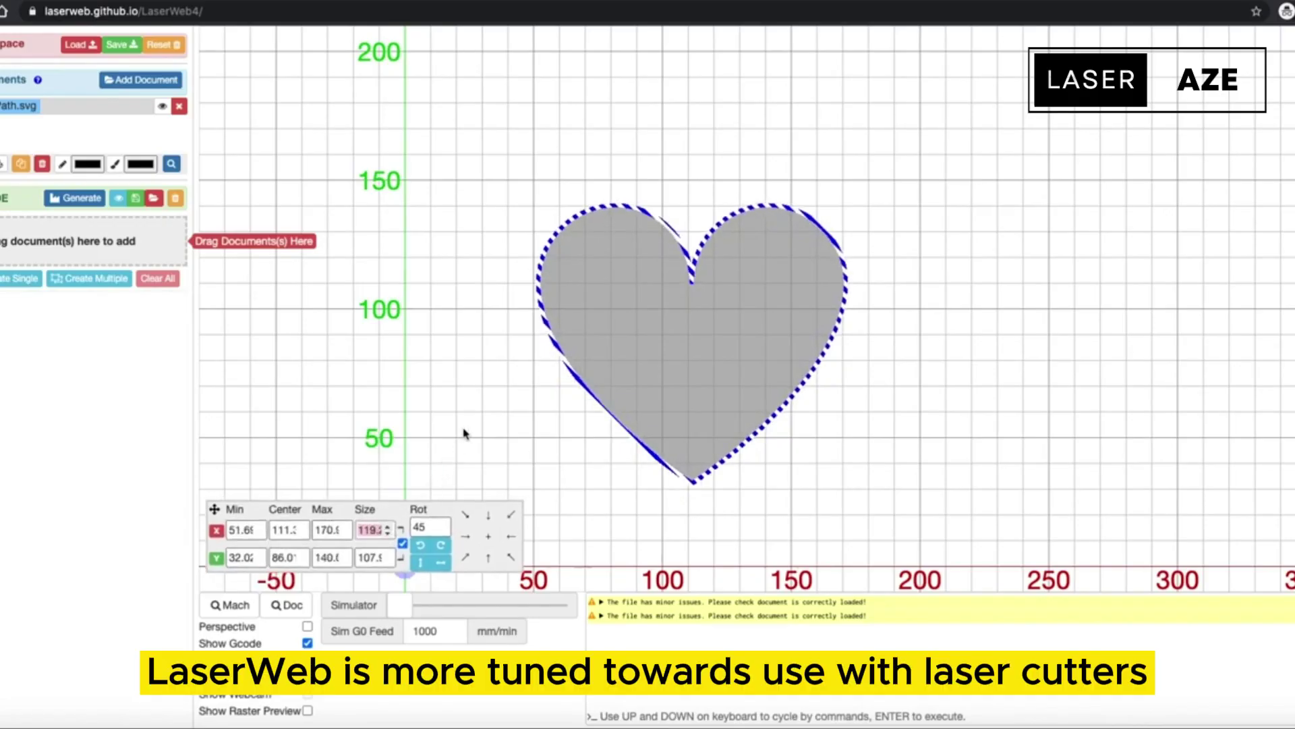
Export the current drawing, then add the SimpleCub_page4.svg parts drawing as a new document.
text(200)
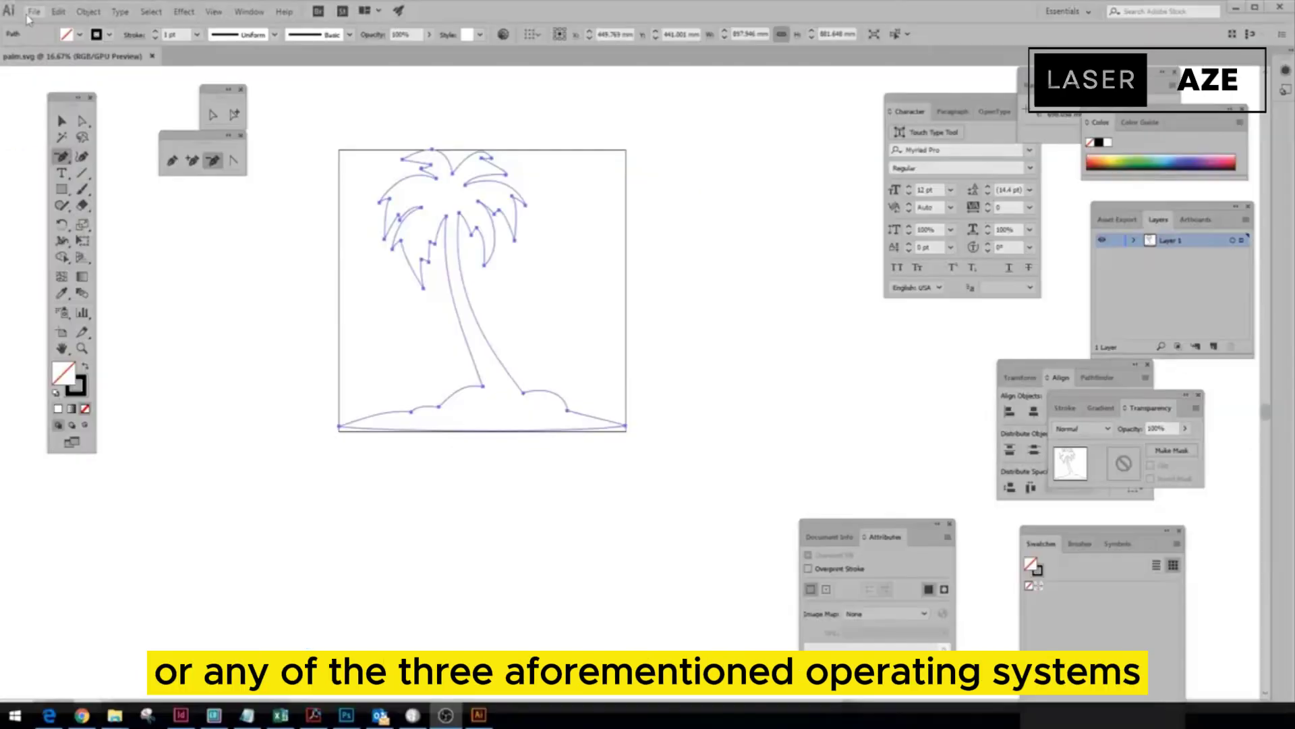
click(32, 11)
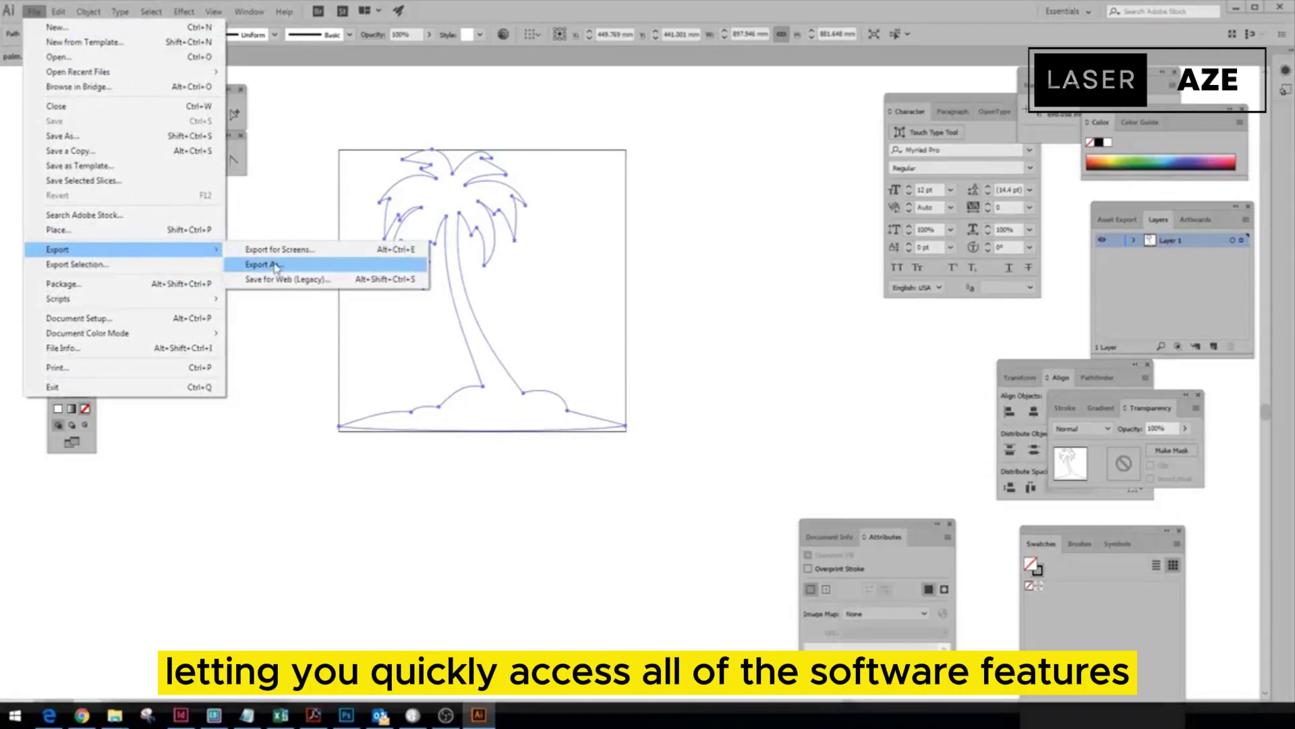
click(275, 264)
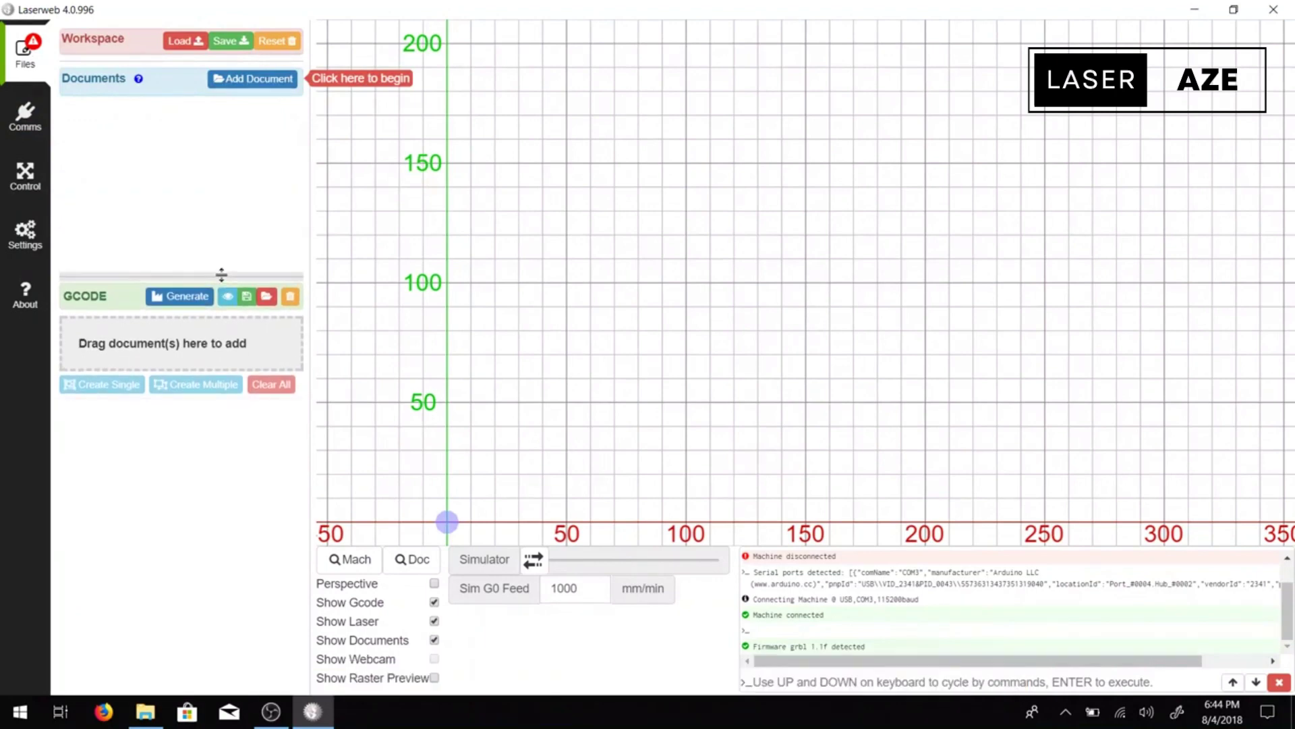
click(236, 79)
click(569, 237)
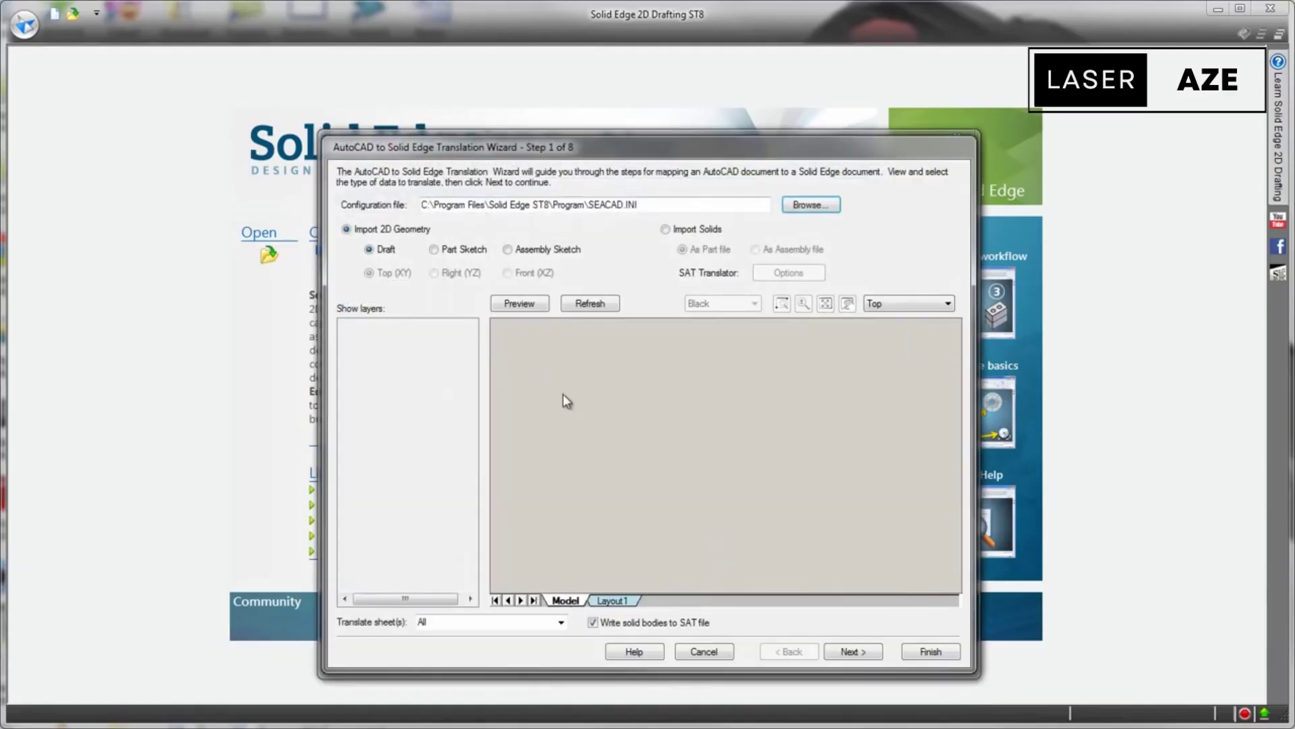
Preview the AutoCAD drawing fitted to the window and commit the extrusion as a protrusion.
click(521, 303)
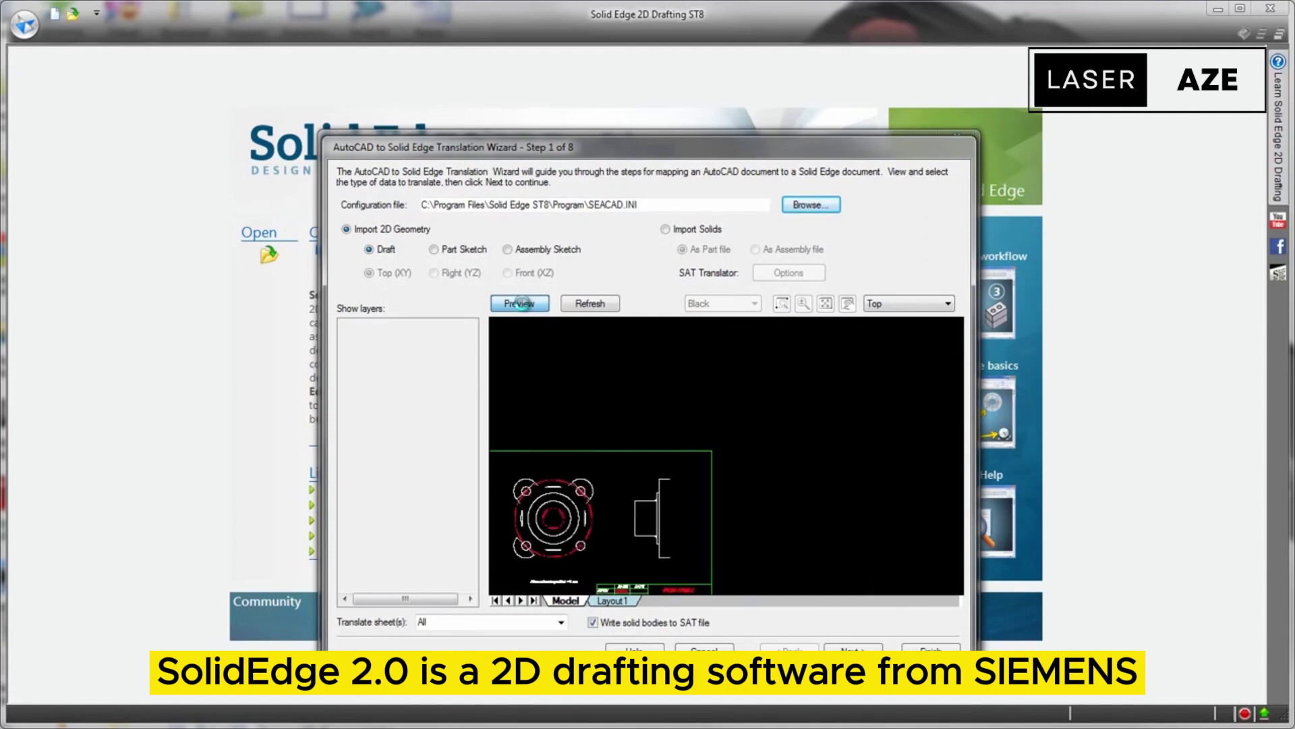
click(825, 304)
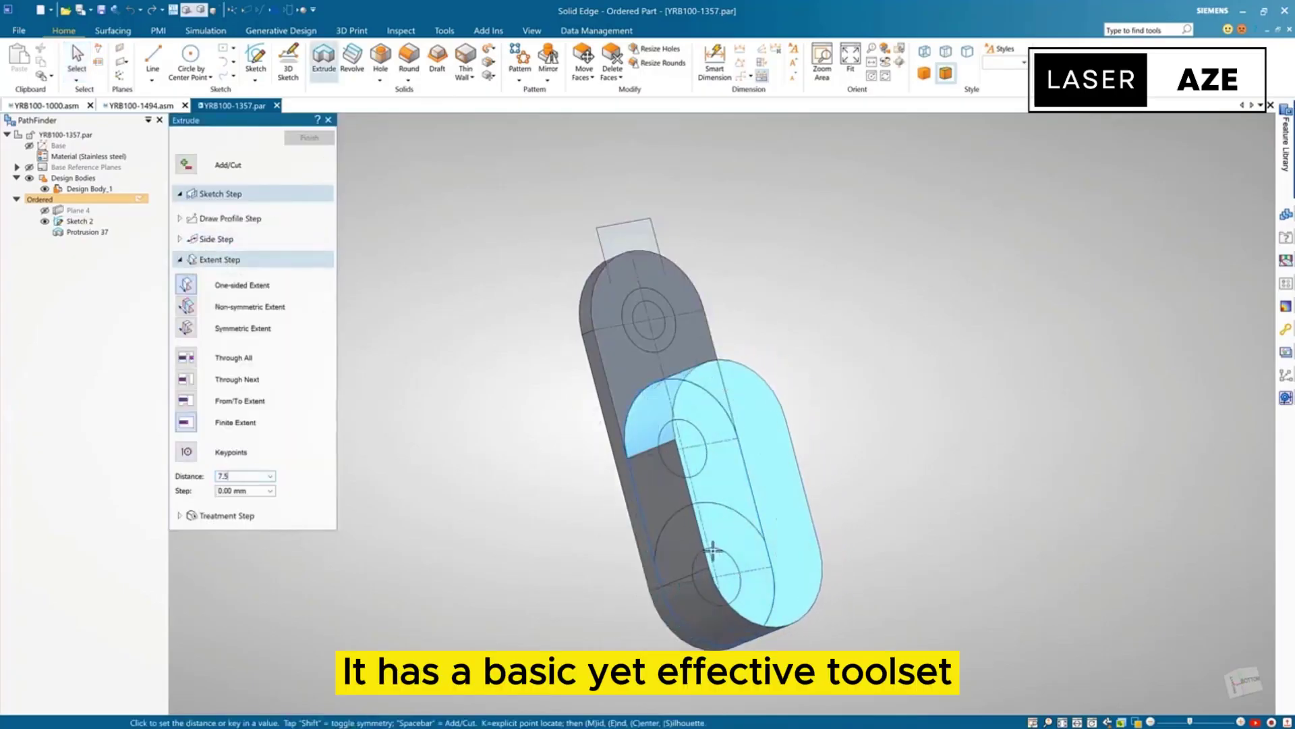
click(850, 502)
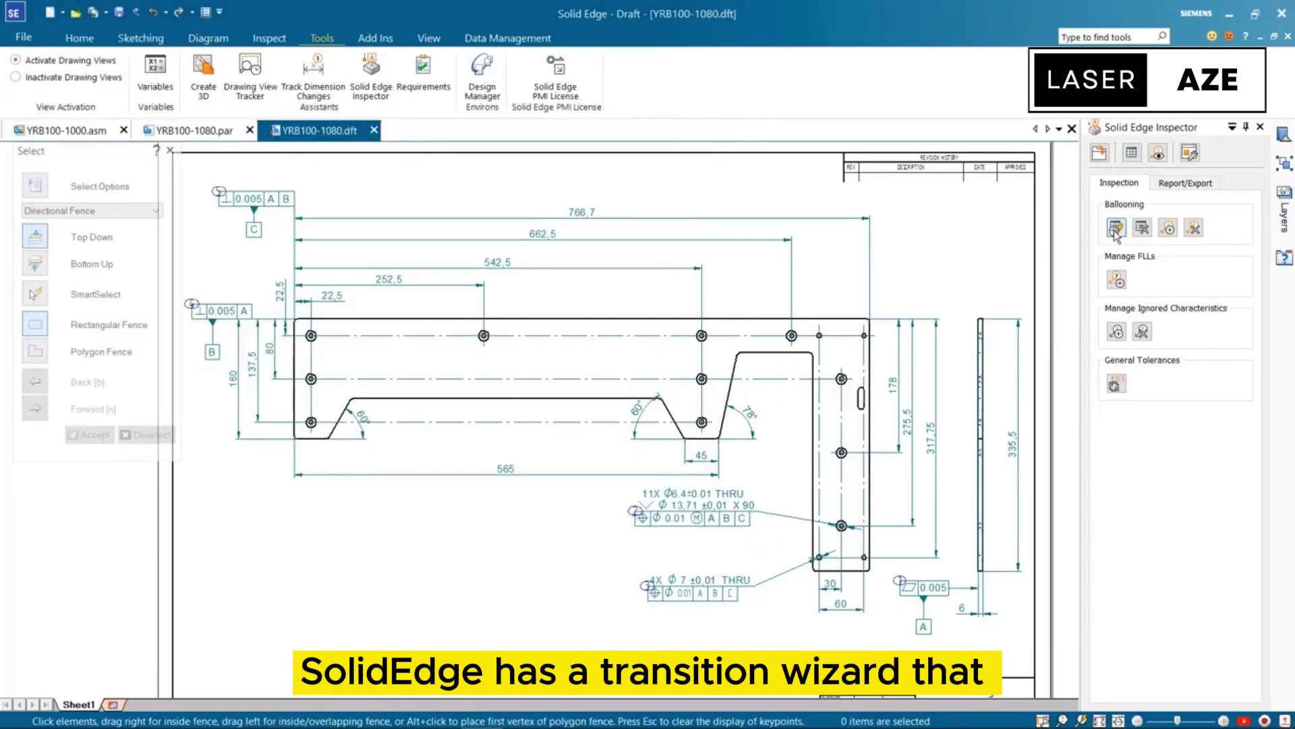
Pin the Family of Parts pane docked open and select, then deselect, the spinner part.
scroll(880, 240, up, 2)
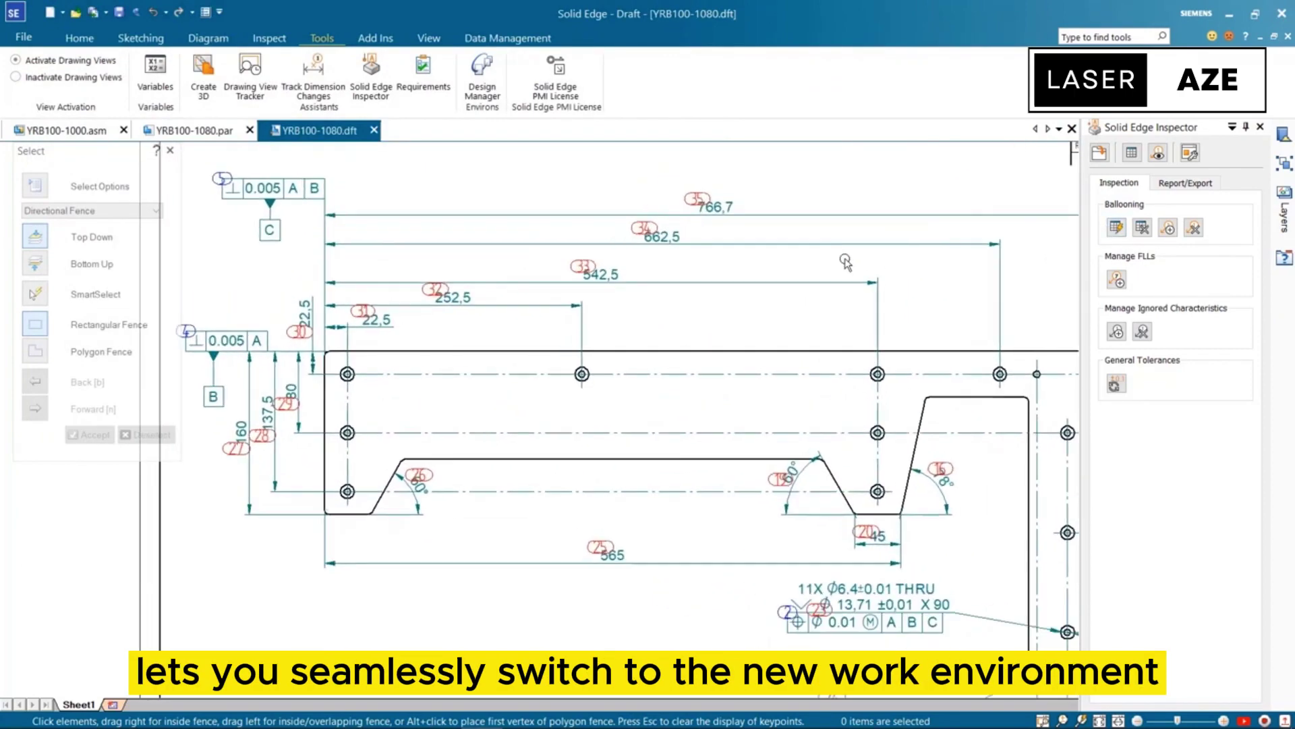
scroll(837, 271, down, 3)
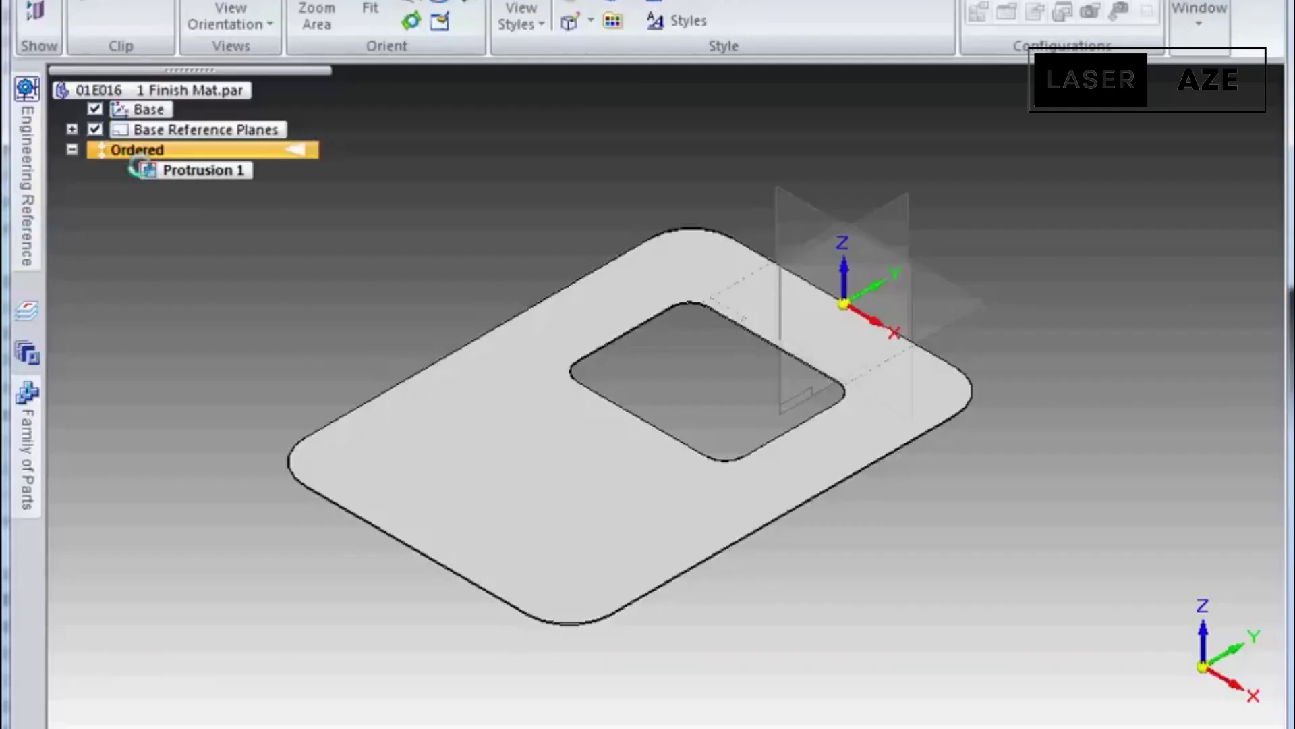
click(28, 432)
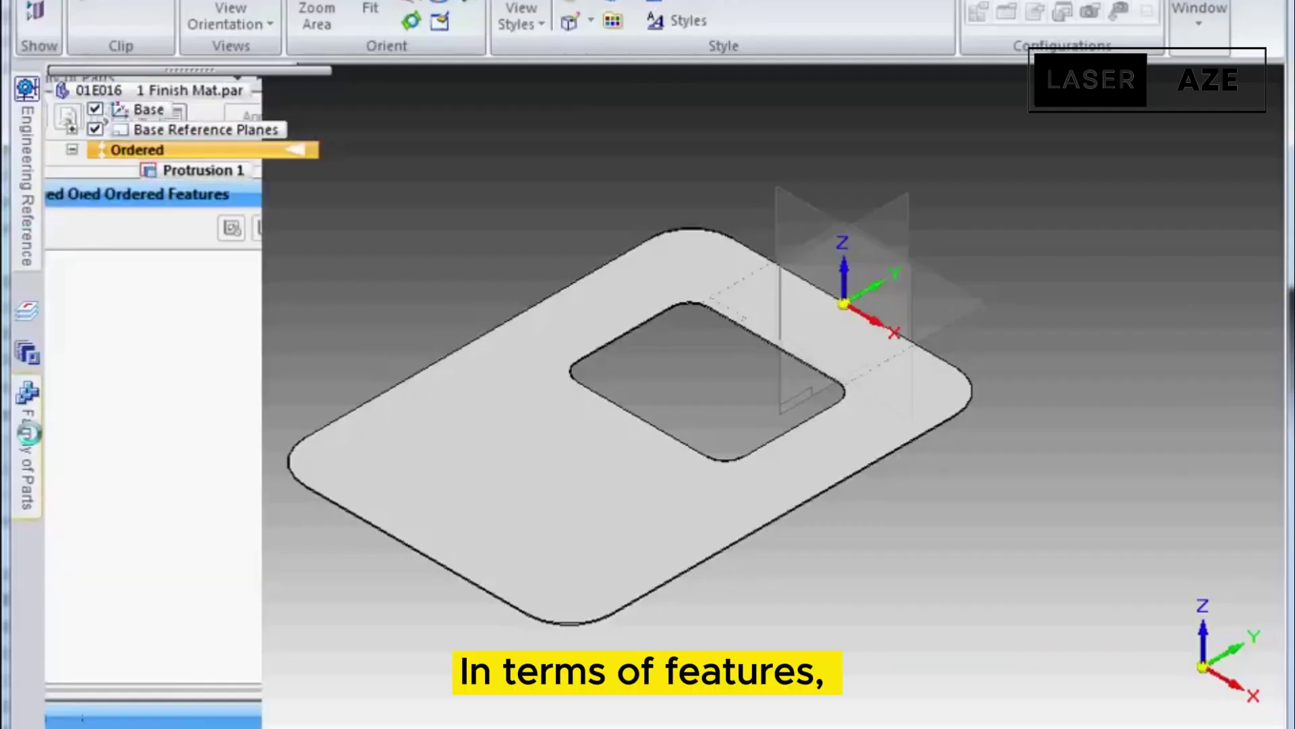
click(292, 77)
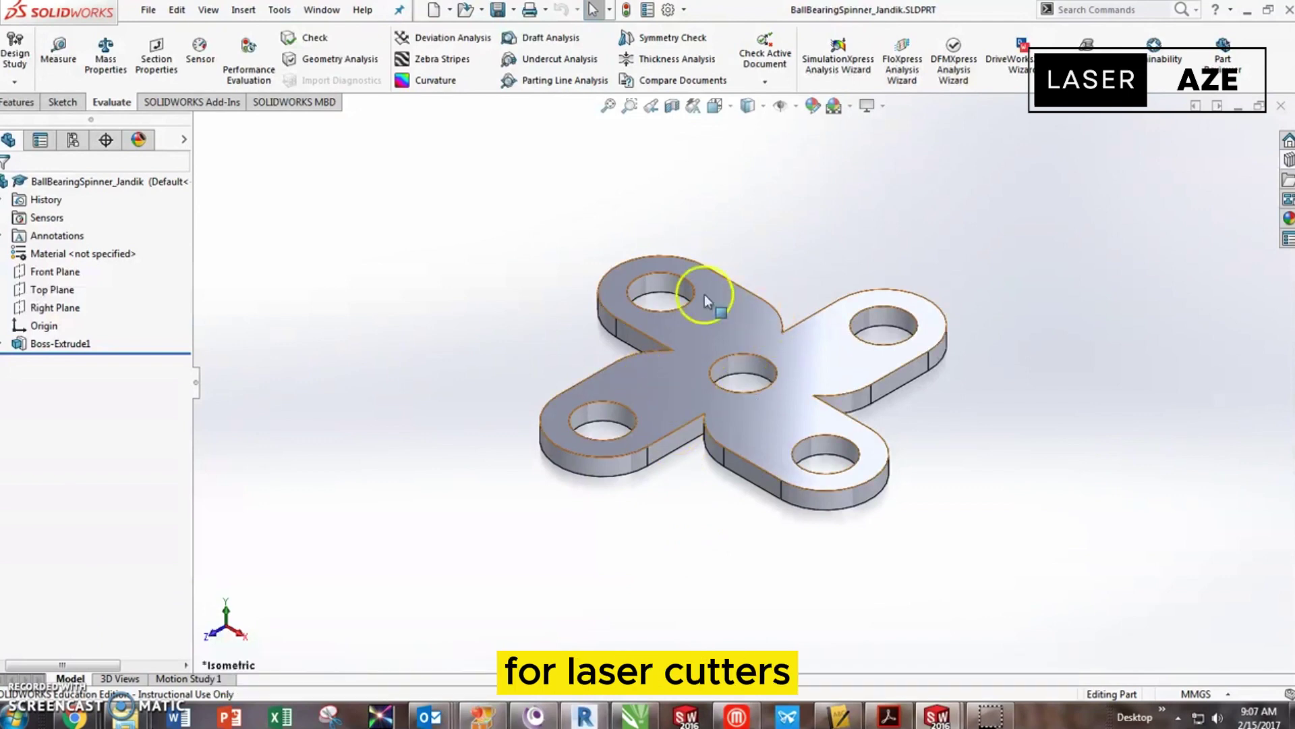
click(717, 324)
click(691, 543)
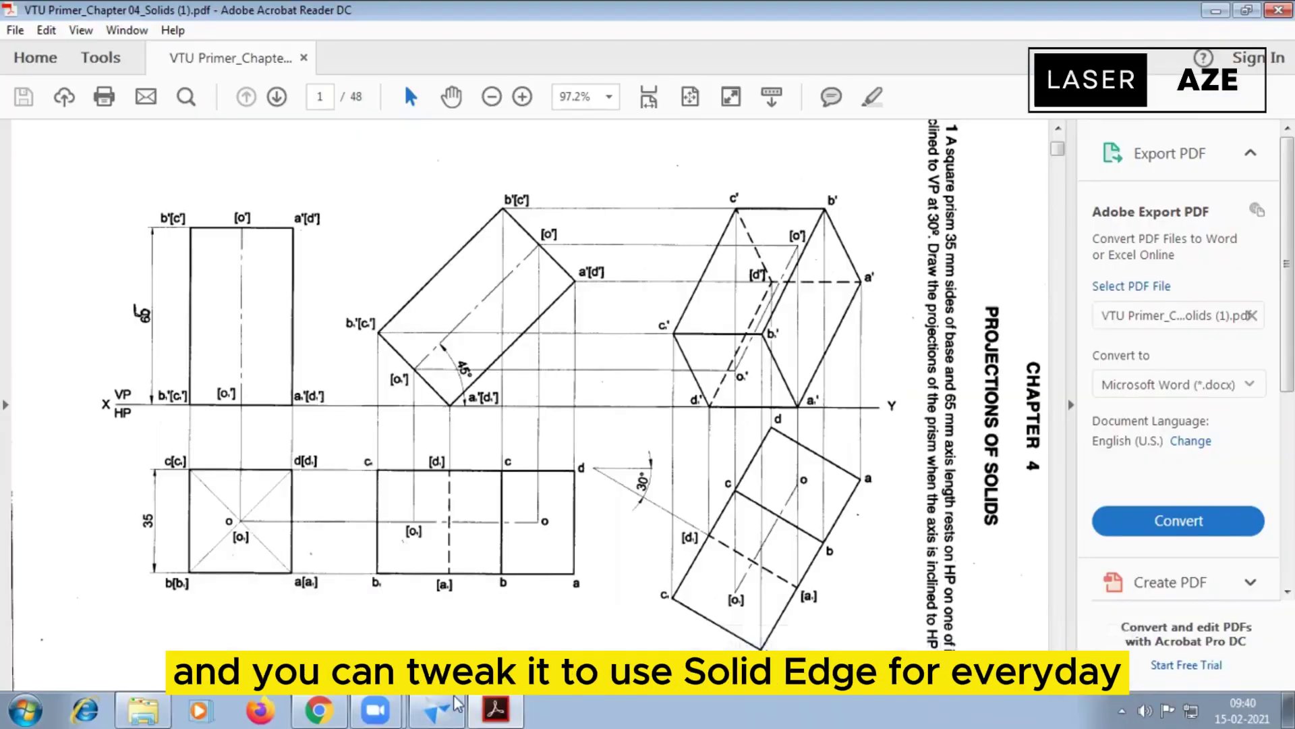
Insert a blank Sheet3 in the draft and pick the Line and Text tools.
click(455, 702)
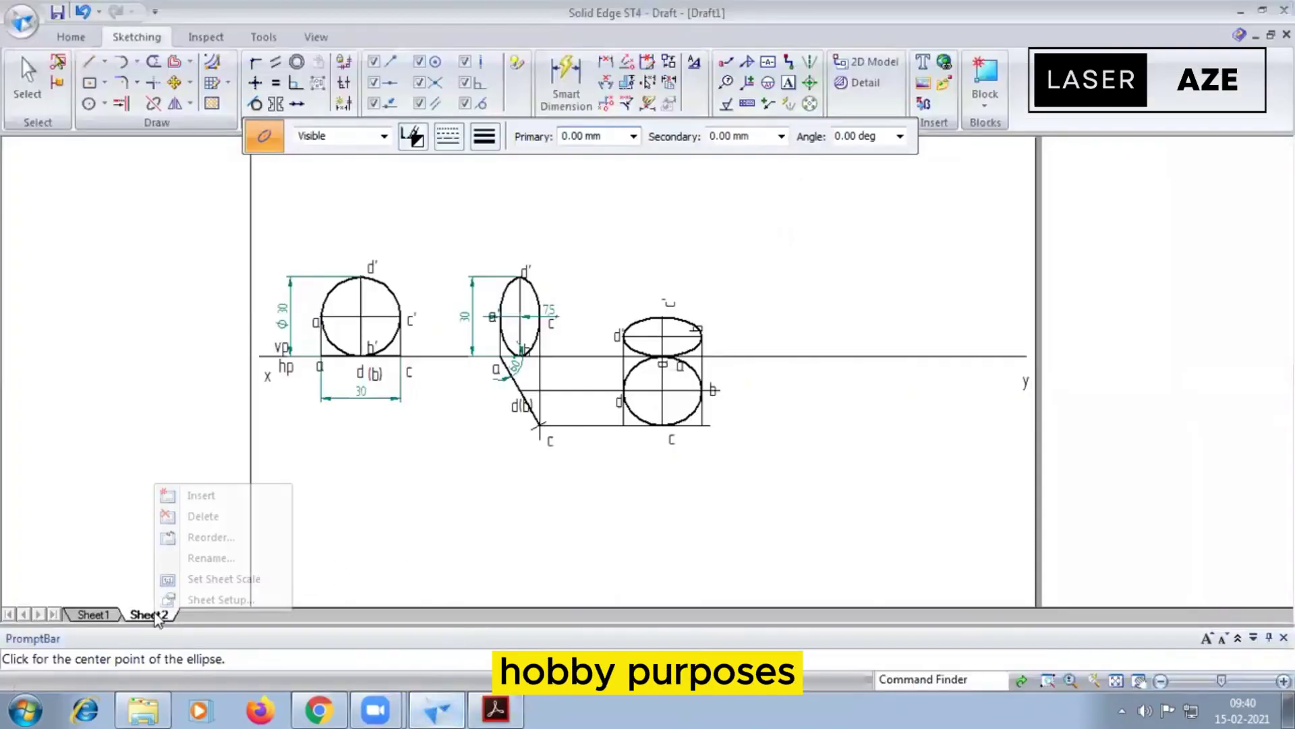
click(241, 497)
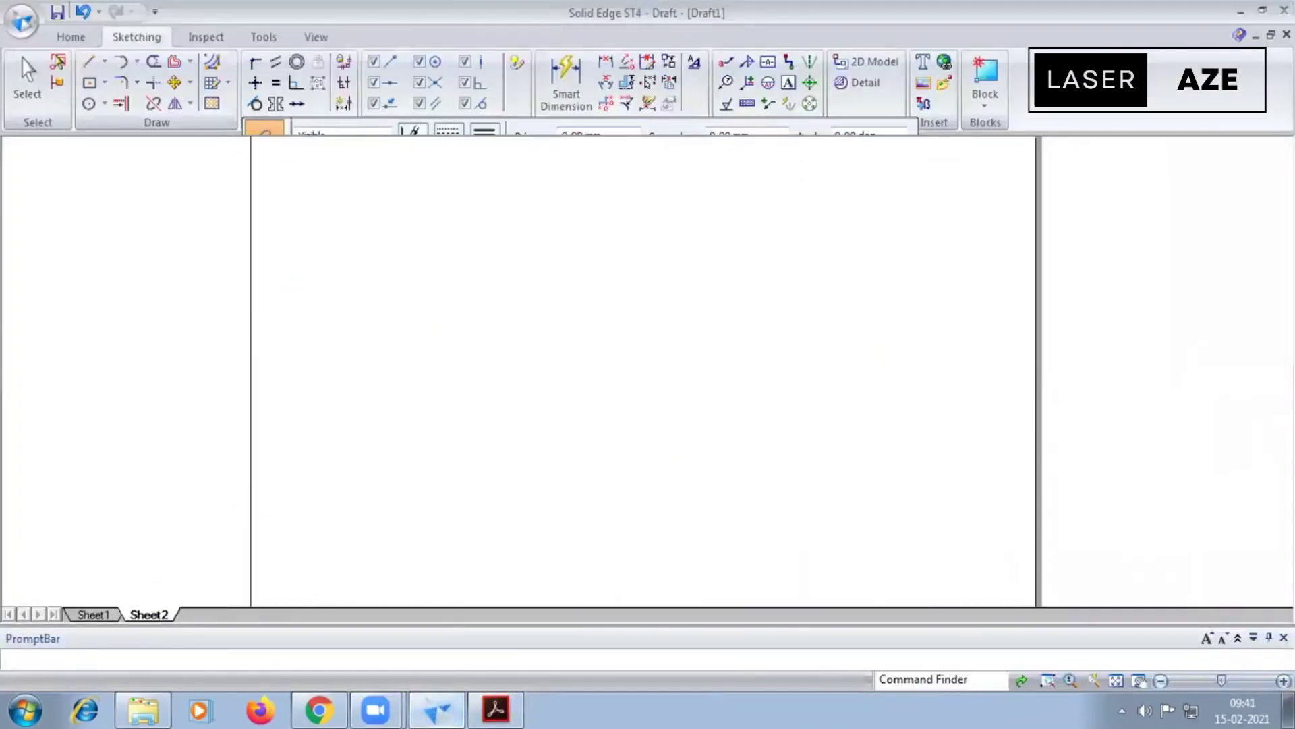
click(87, 64)
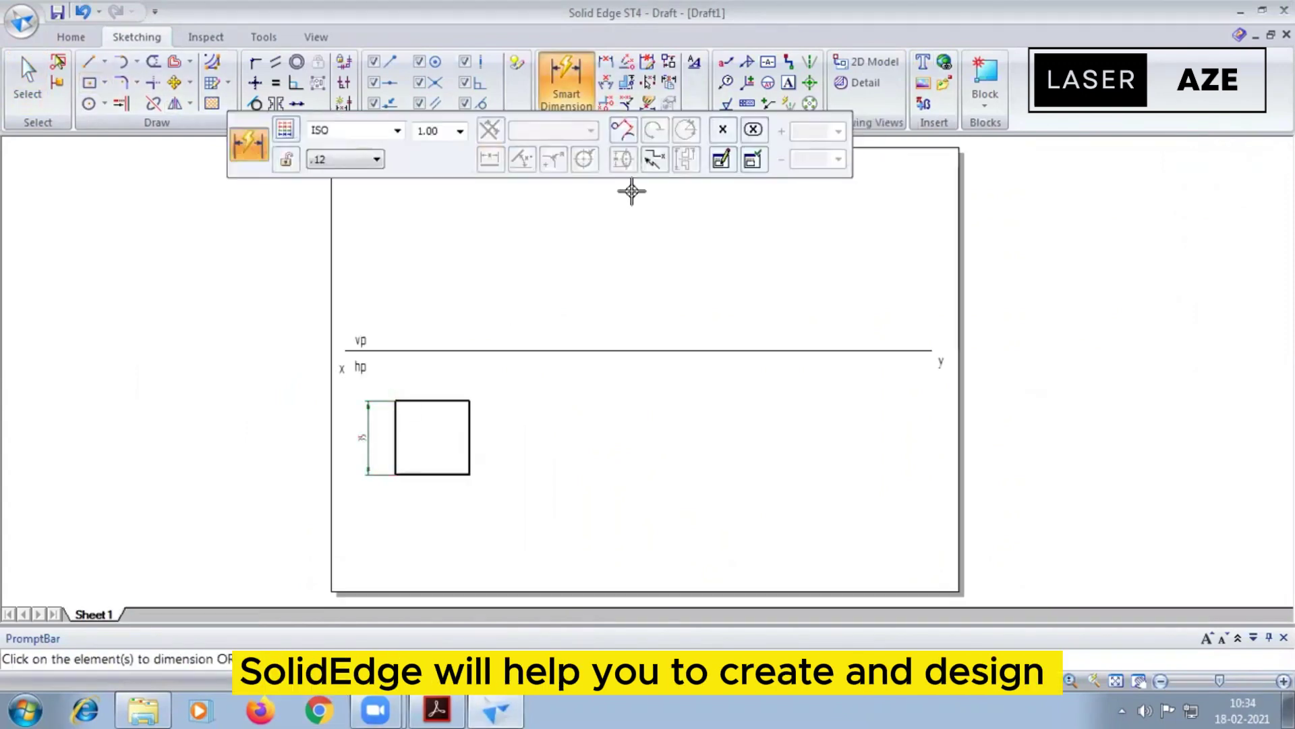
click(787, 83)
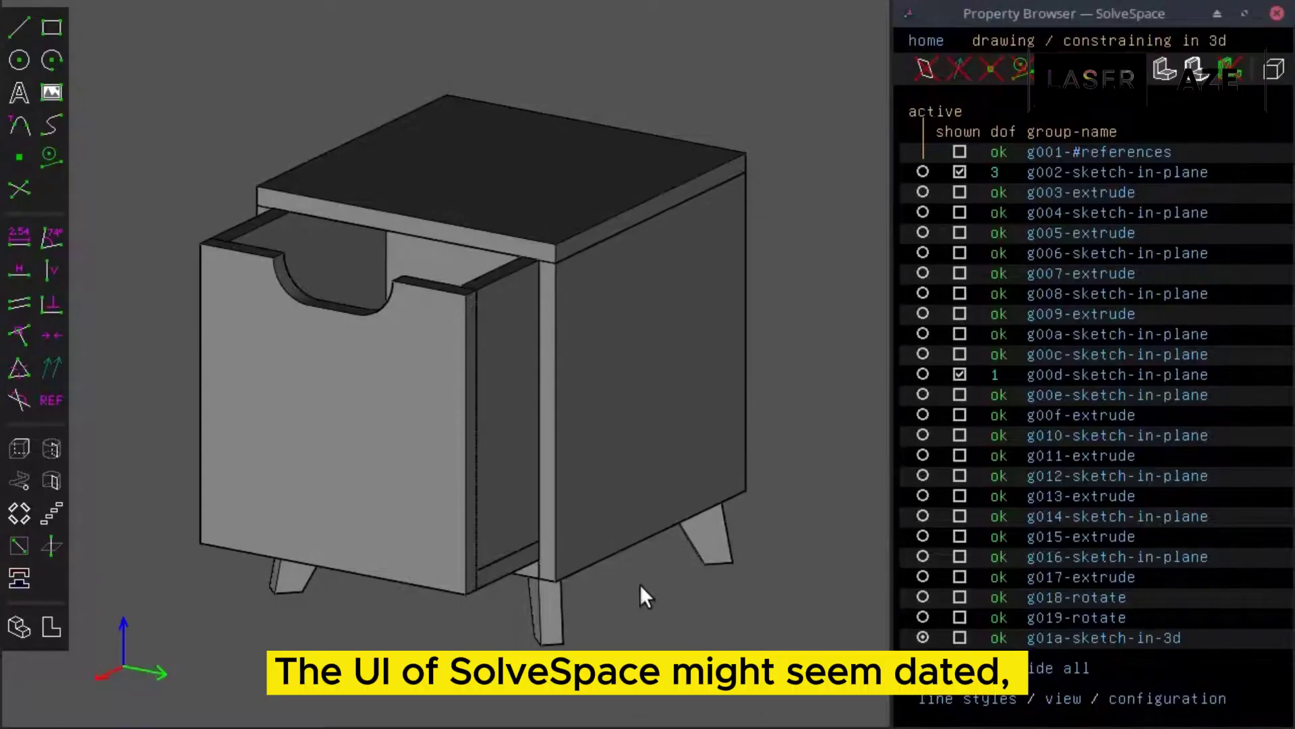
Step the cabinet through groups g003 to g00d-extrude so the model turns solid.
scroll(621, 415, up, 5)
mouse_move(621, 415)
mouse_down()
mouse_move(261, 494)
mouse_move(647, 569)
mouse_move(717, 254)
mouse_move(399, 112)
mouse_move(313, 168)
mouse_move(253, 114)
mouse_move(506, 95)
mouse_move(636, 538)
mouse_move(396, 164)
mouse_move(715, 590)
mouse_up()
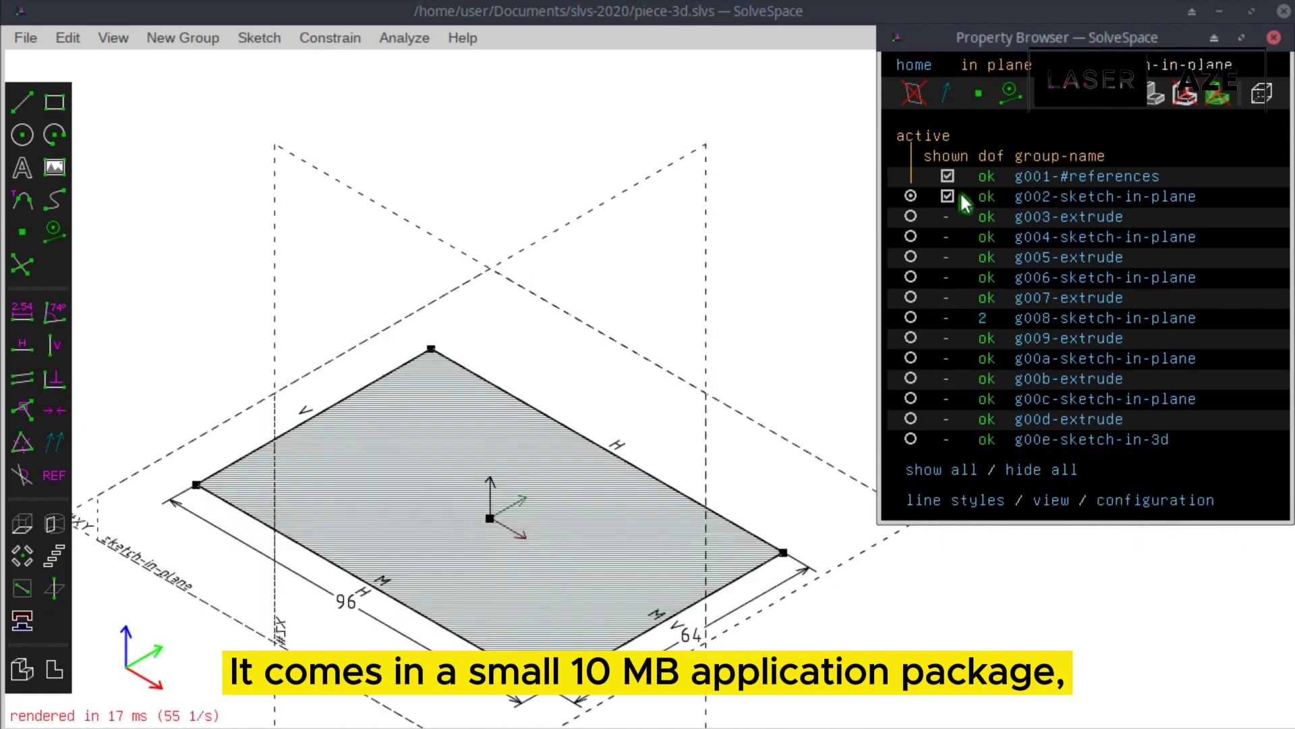
click(910, 216)
click(910, 237)
click(910, 256)
click(910, 277)
click(910, 297)
click(912, 337)
click(912, 358)
click(913, 377)
click(913, 399)
click(923, 417)
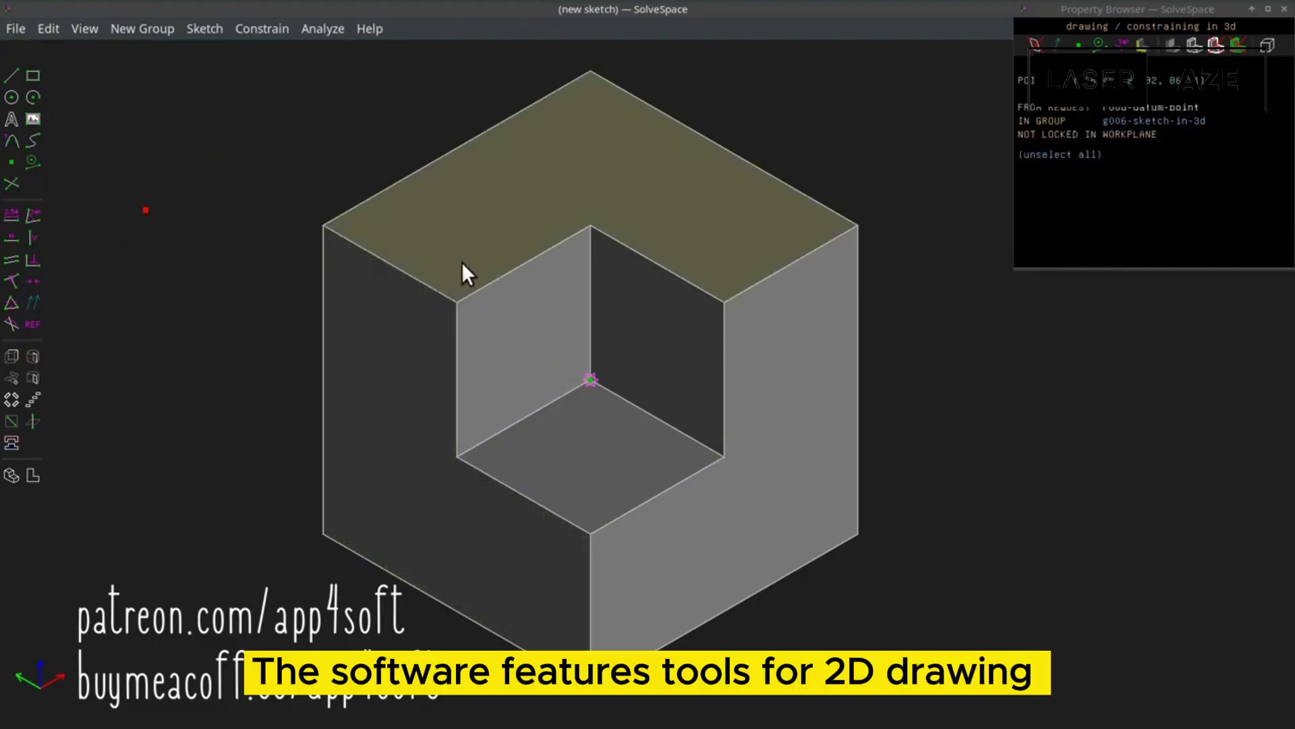
Constrain the cube's top, inner left and outer left faces with point-on-line.
click(461, 262)
click(491, 303)
click(436, 317)
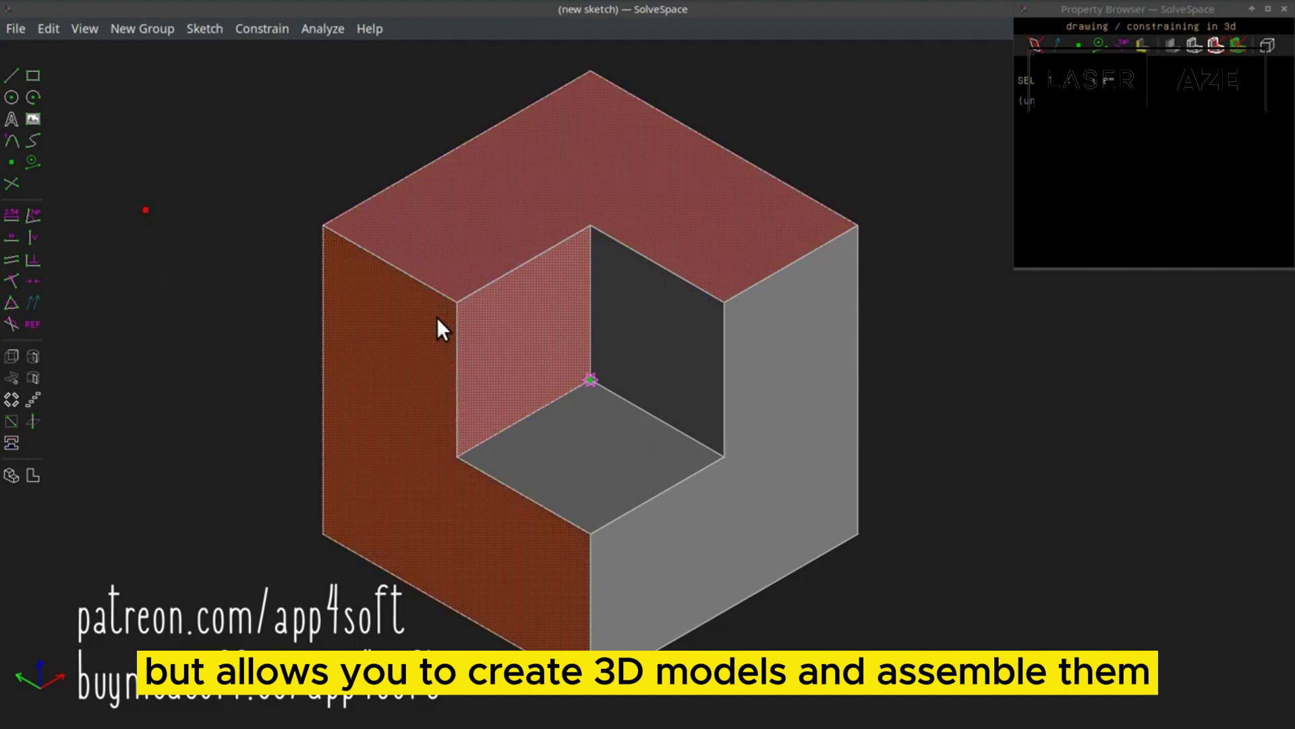
click(10, 289)
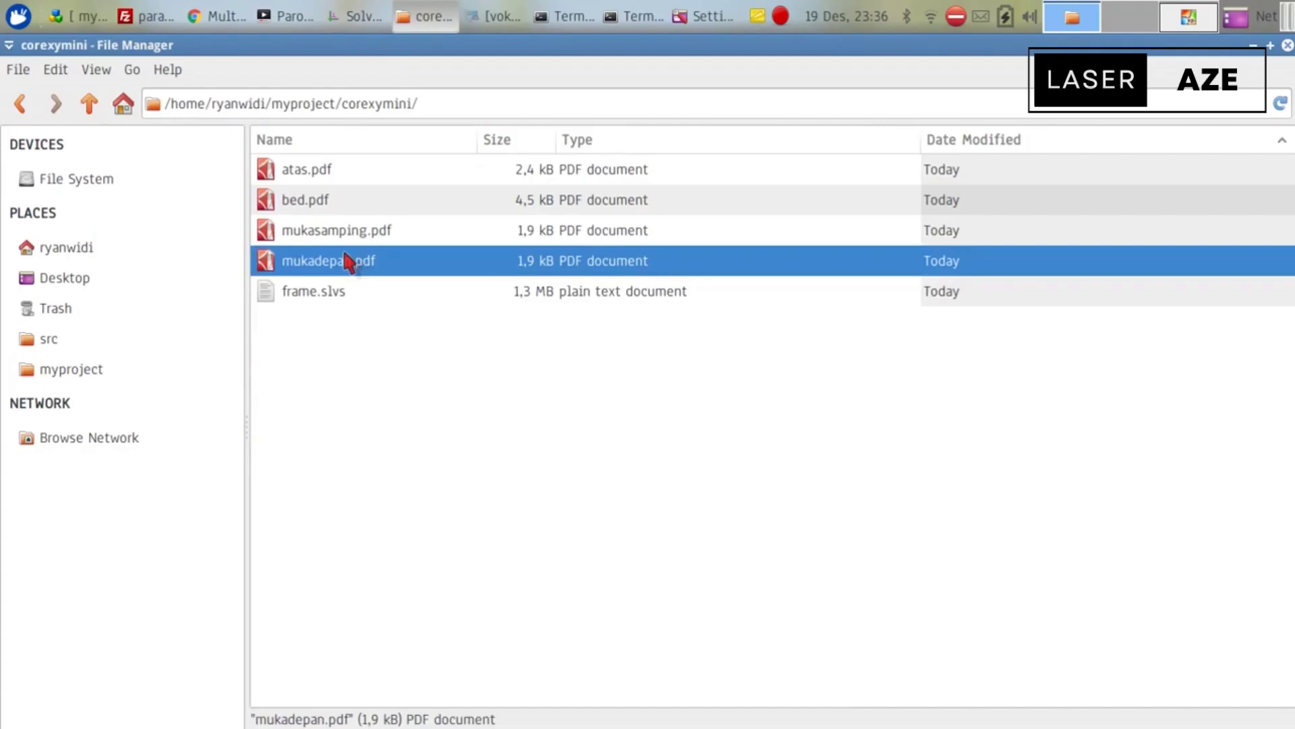
Open mukadepan.pdf, inspect the aircraft, and merge the lower links into triangle link_8.
double_click(347, 261)
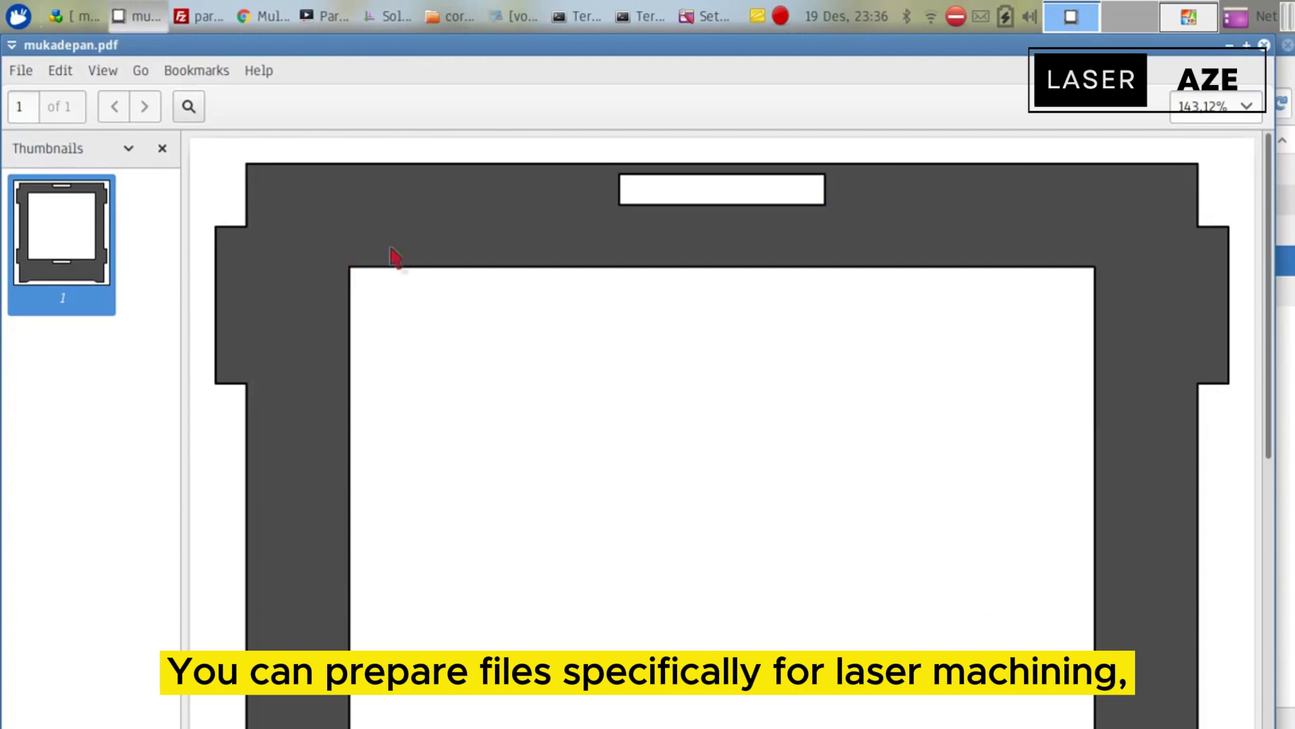
scroll(511, 350, down, 2)
scroll(511, 351, down, 5)
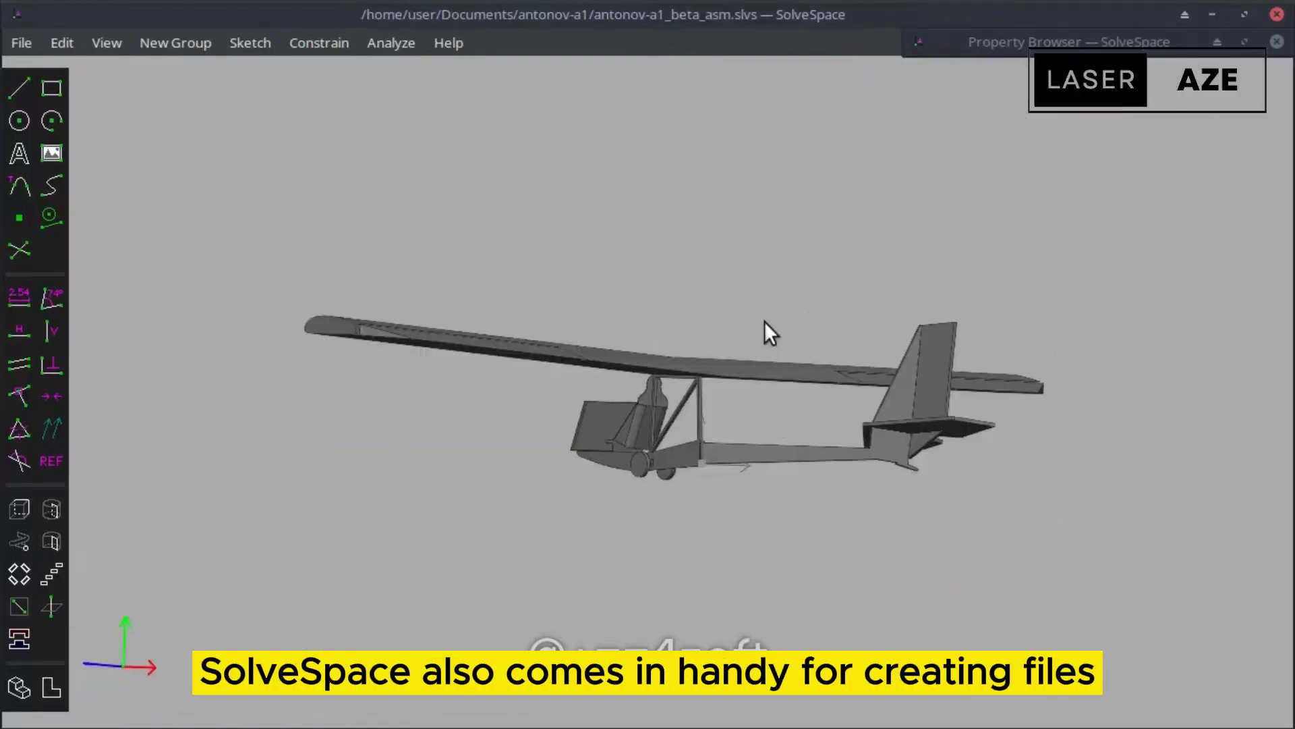
drag(764, 332, 734, 477)
scroll(735, 477, up, 5)
scroll(659, 340, down, 5)
drag(660, 340, 678, 624)
scroll(678, 536, up, 4)
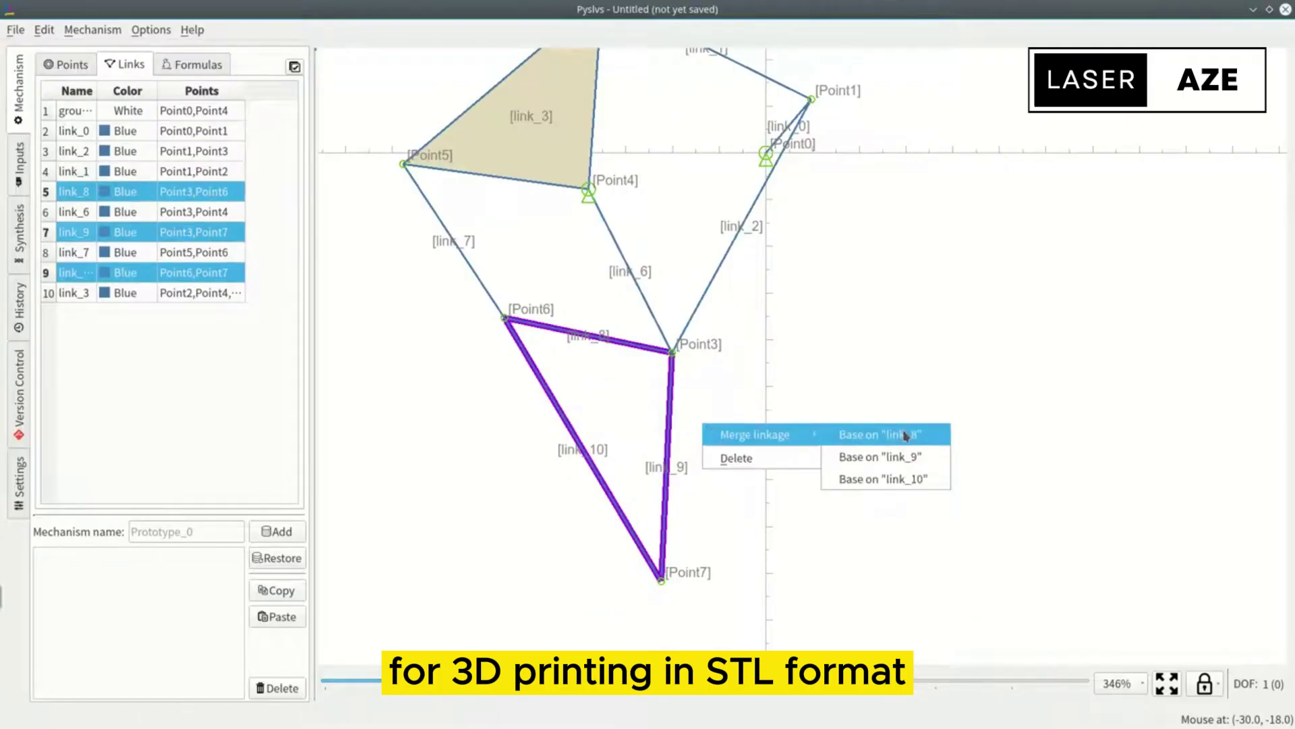
click(904, 435)
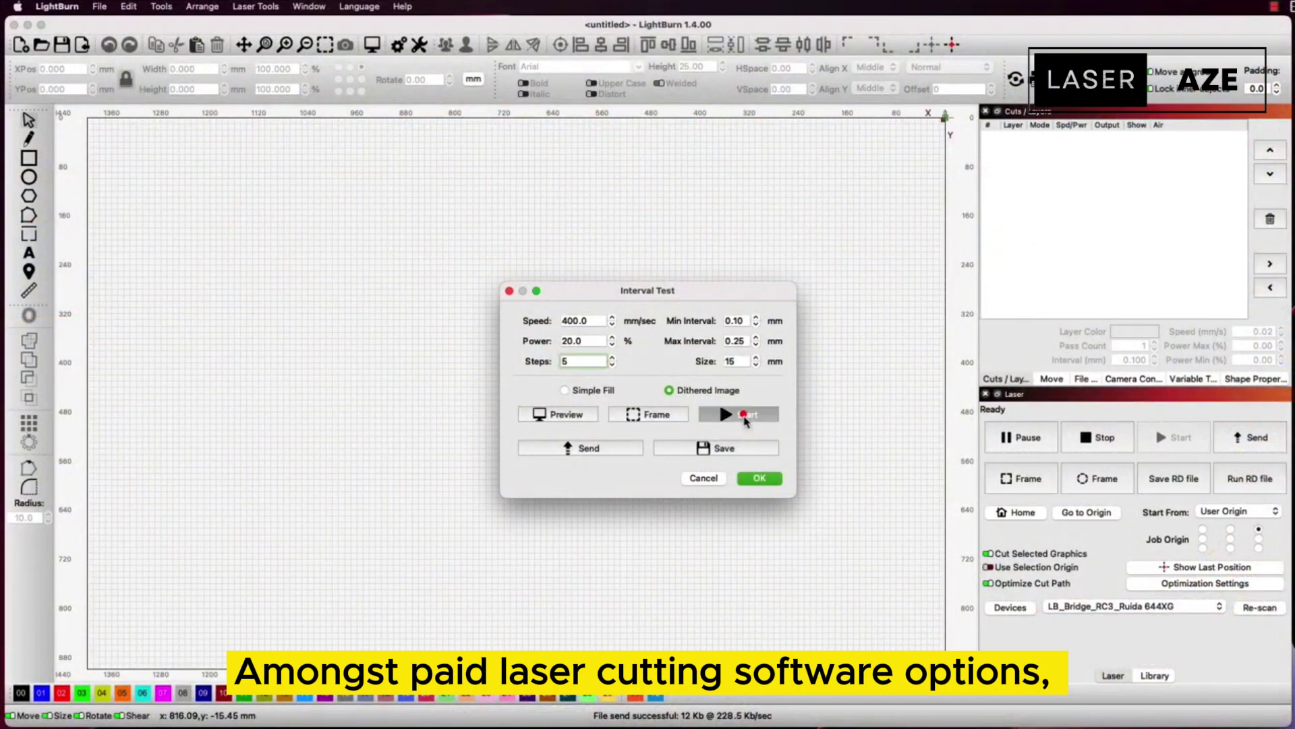
Start the interval test engraving, warp the selected parrot image, and open Device Settings.
click(746, 418)
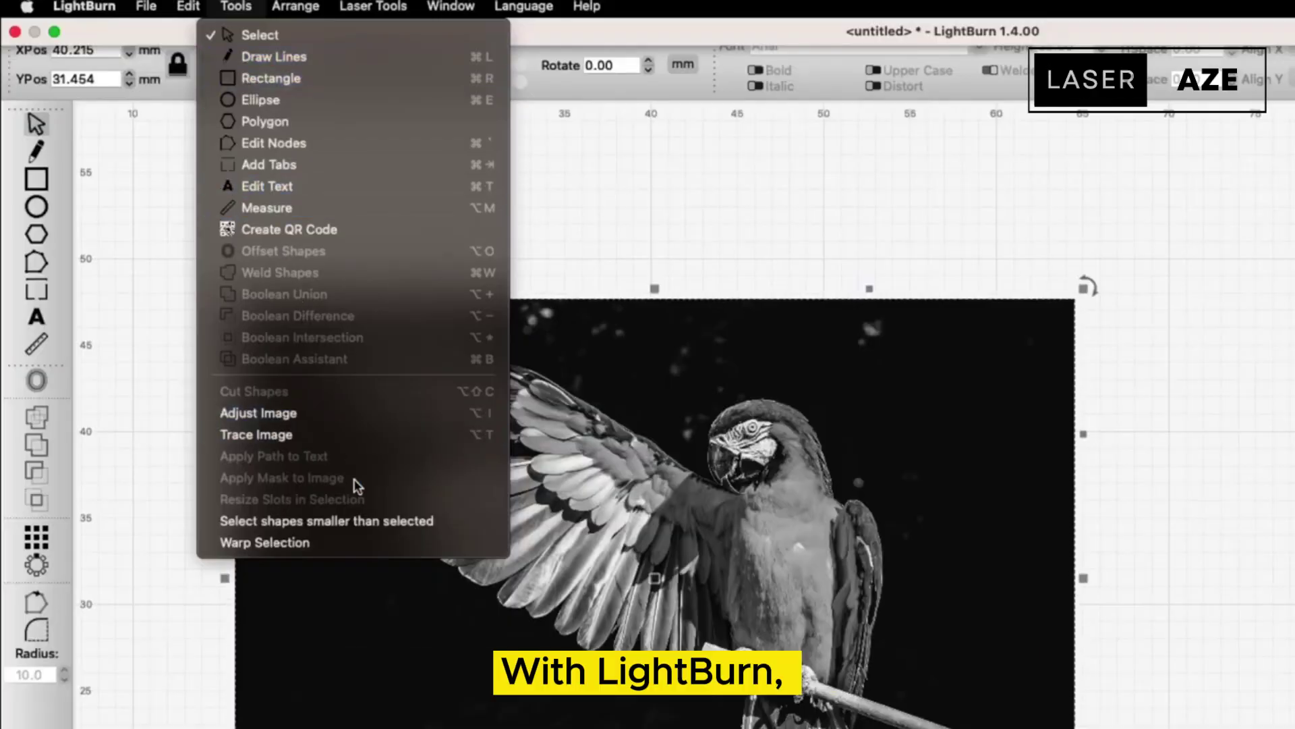
click(366, 538)
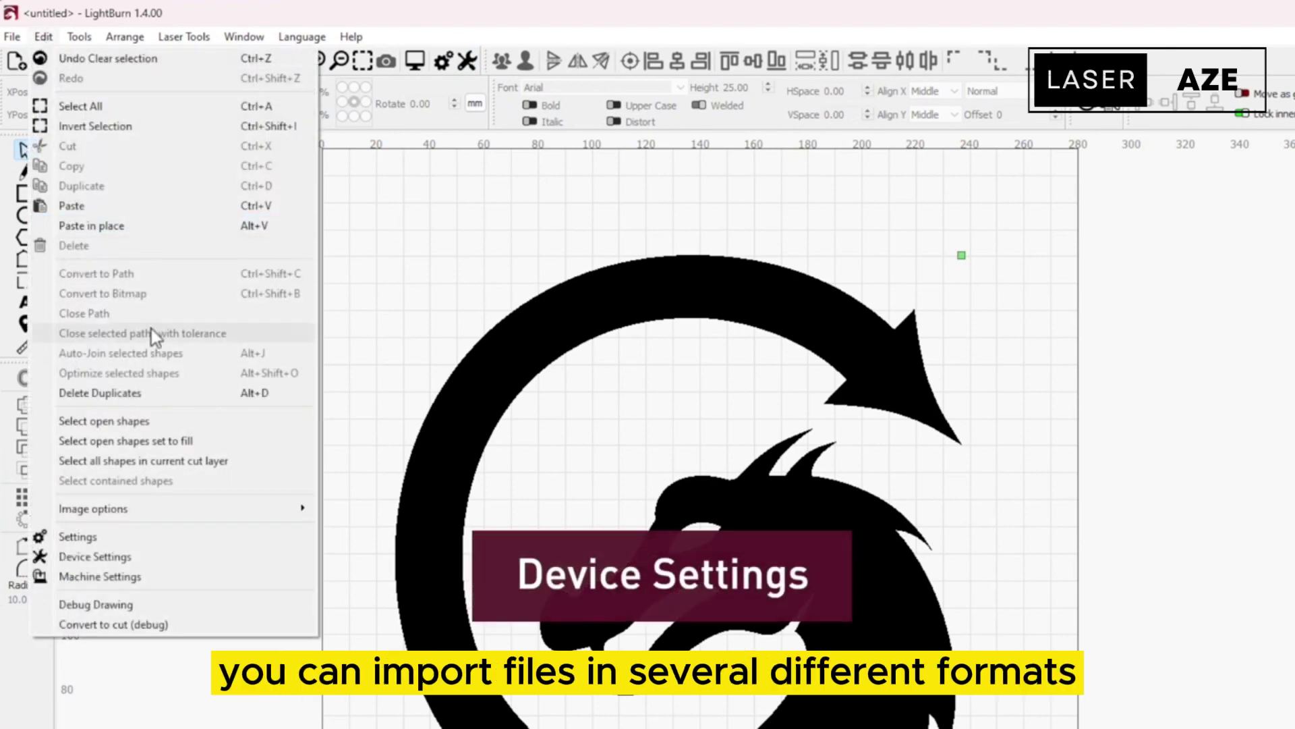
click(140, 557)
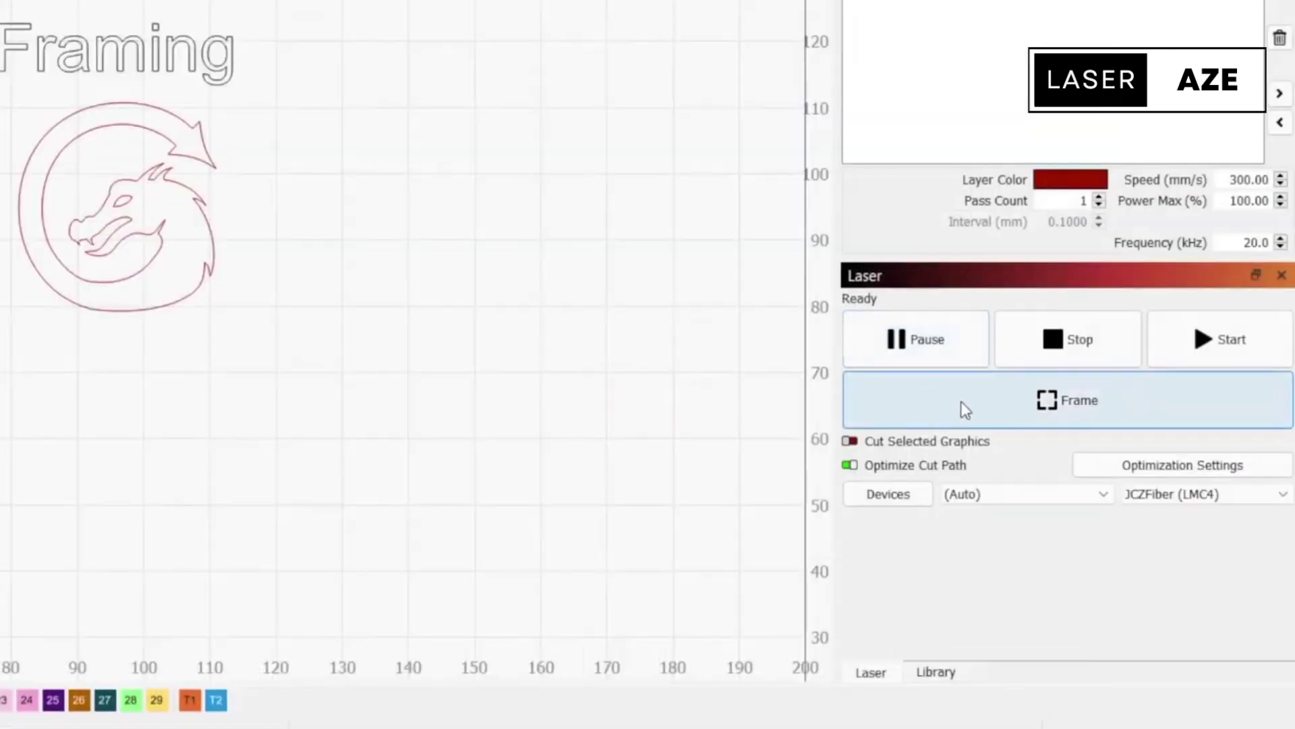
Frame the dragon job with the laser and move the Someone text below the left pendant.
click(965, 409)
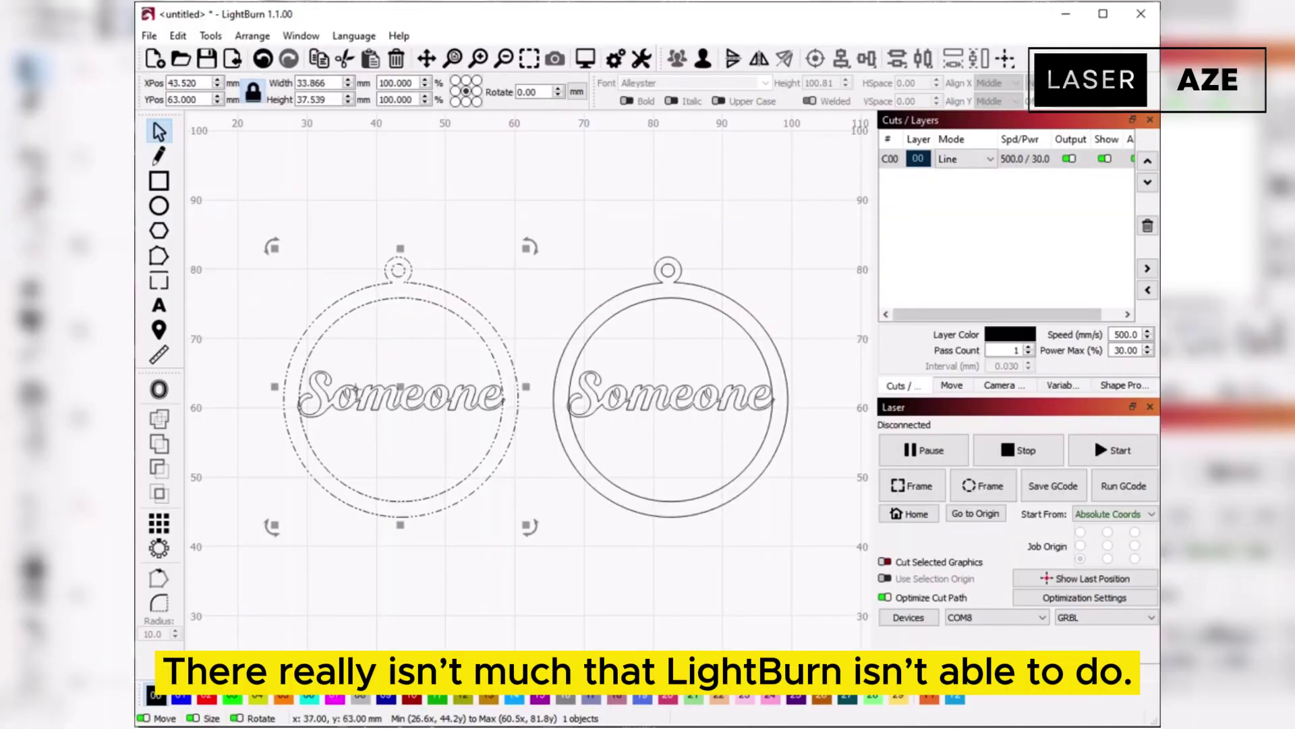
drag(401, 395, 394, 581)
click(330, 413)
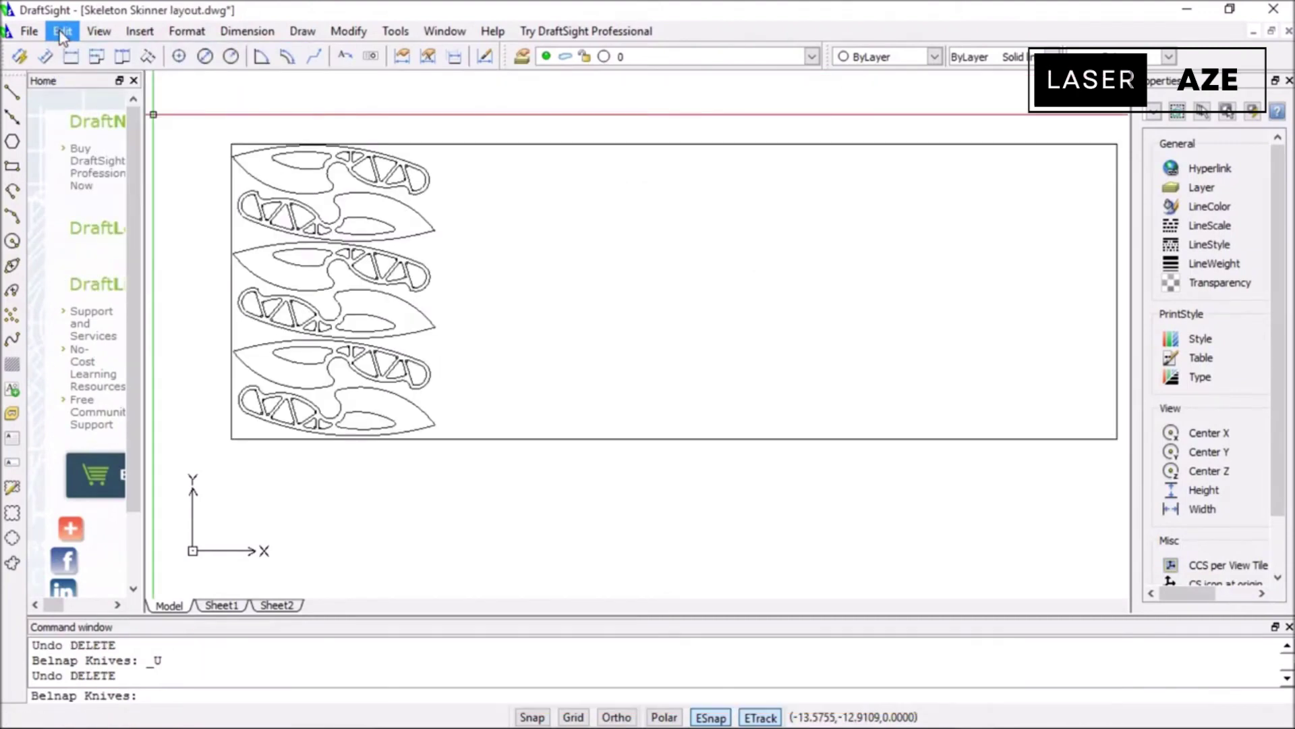
click(62, 31)
Undo twice to restore the knives and draw a vertical line up to the rectangle's top.
click(68, 53)
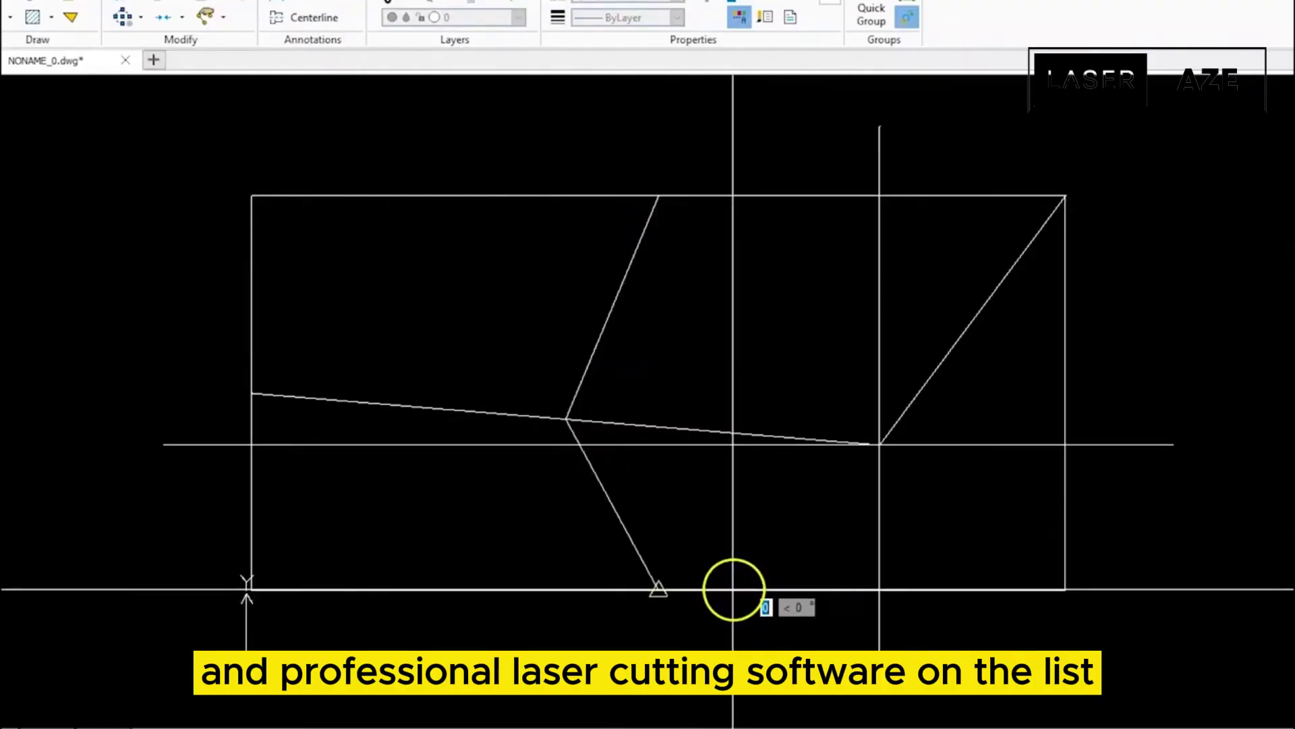
click(734, 593)
click(879, 444)
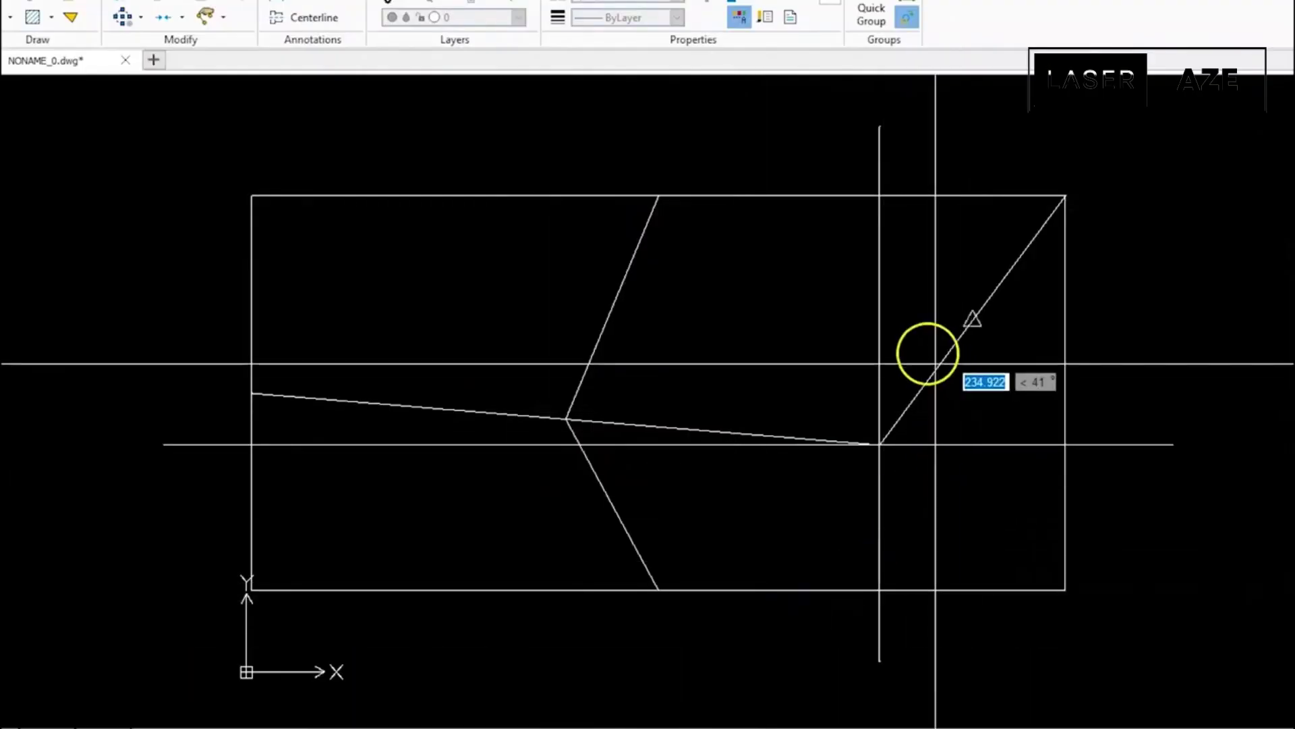
click(658, 197)
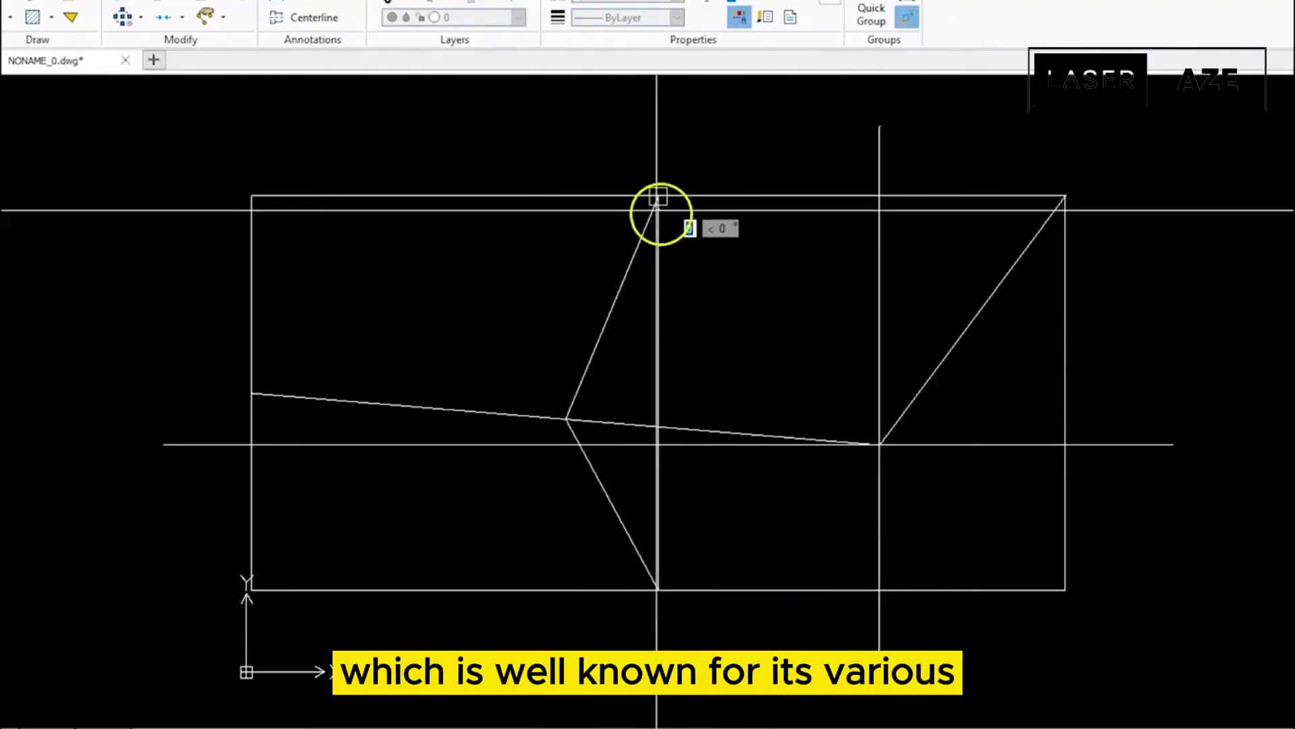
key(Escape)
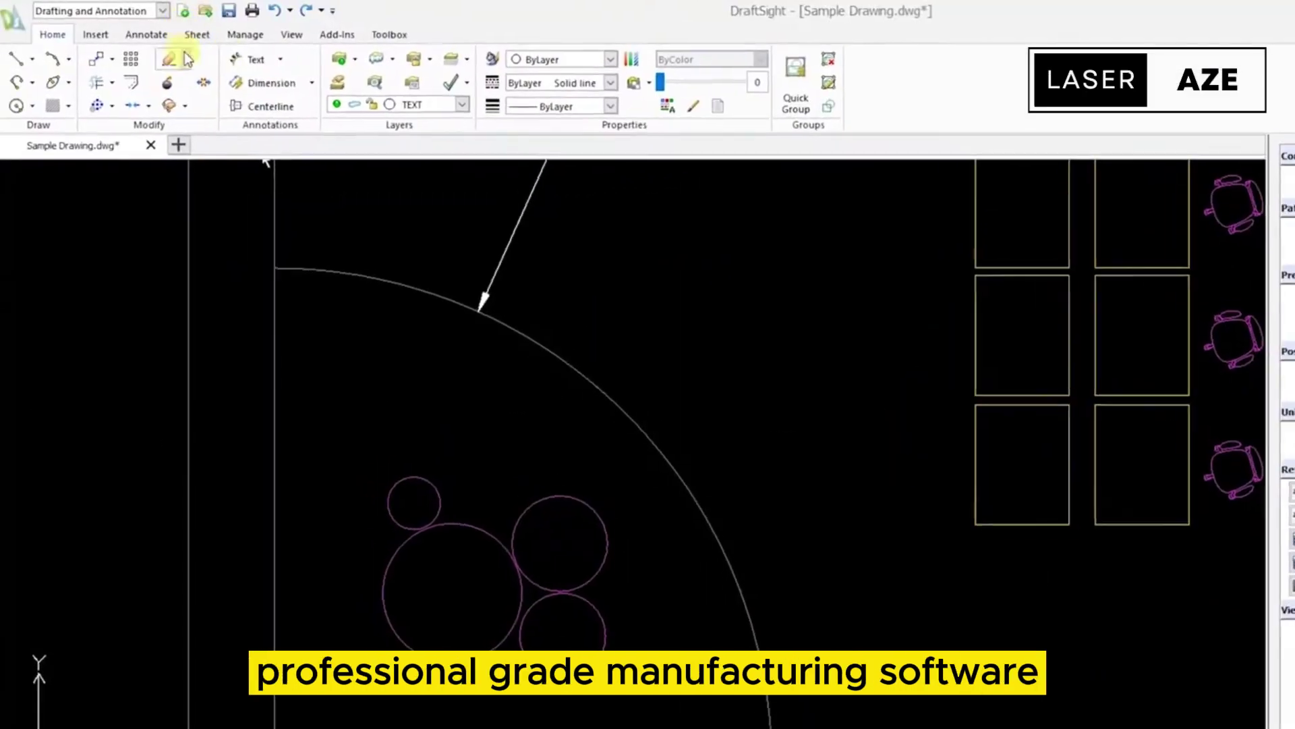
Add curved text 'DECORATIVE FEATURE' along the arc with a height of 200.
click(283, 60)
click(282, 121)
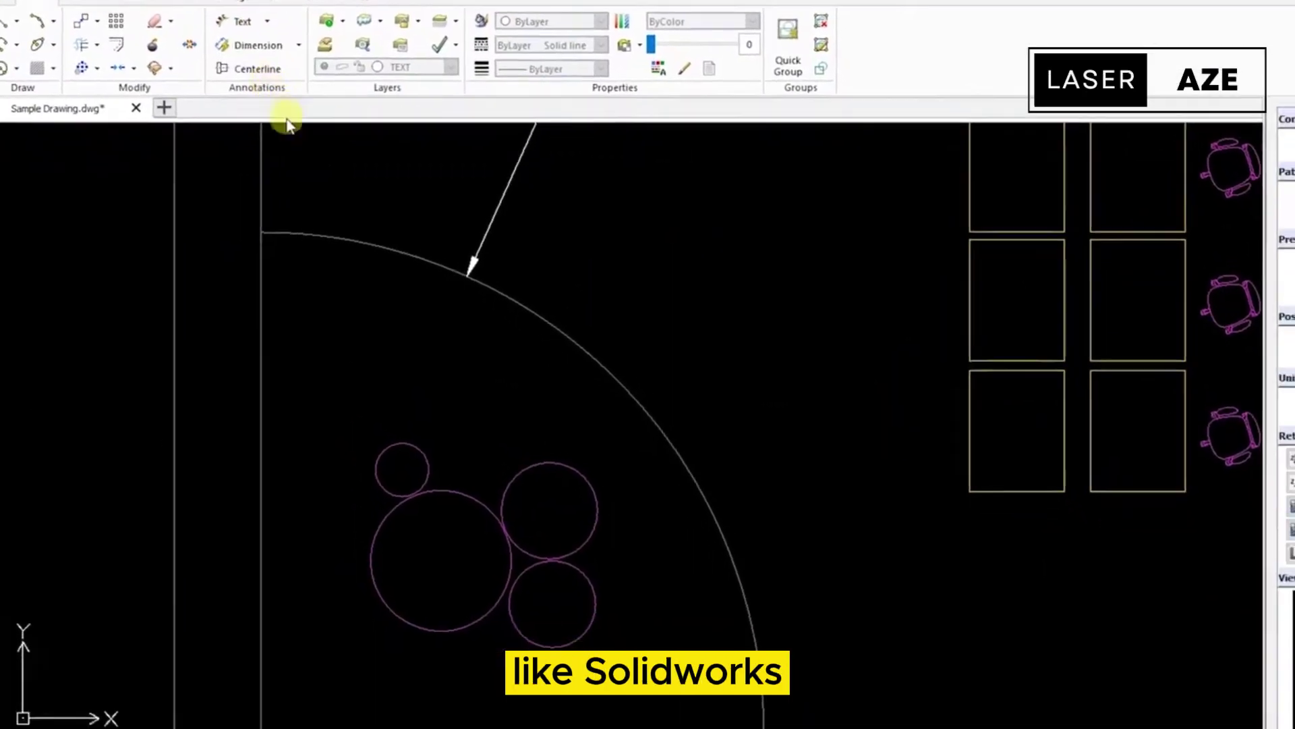
click(363, 279)
text(DECORATIVE FEATURE)
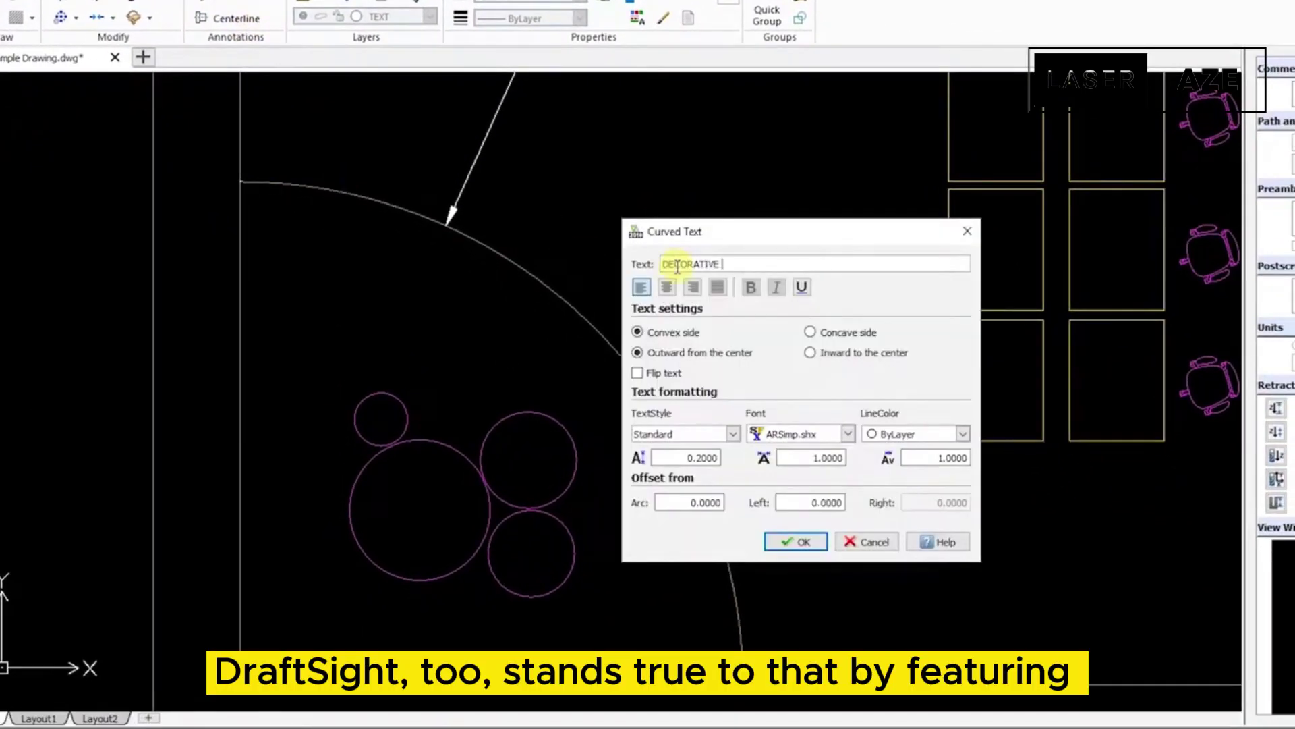
click(721, 456)
text(200)
key(Tab)
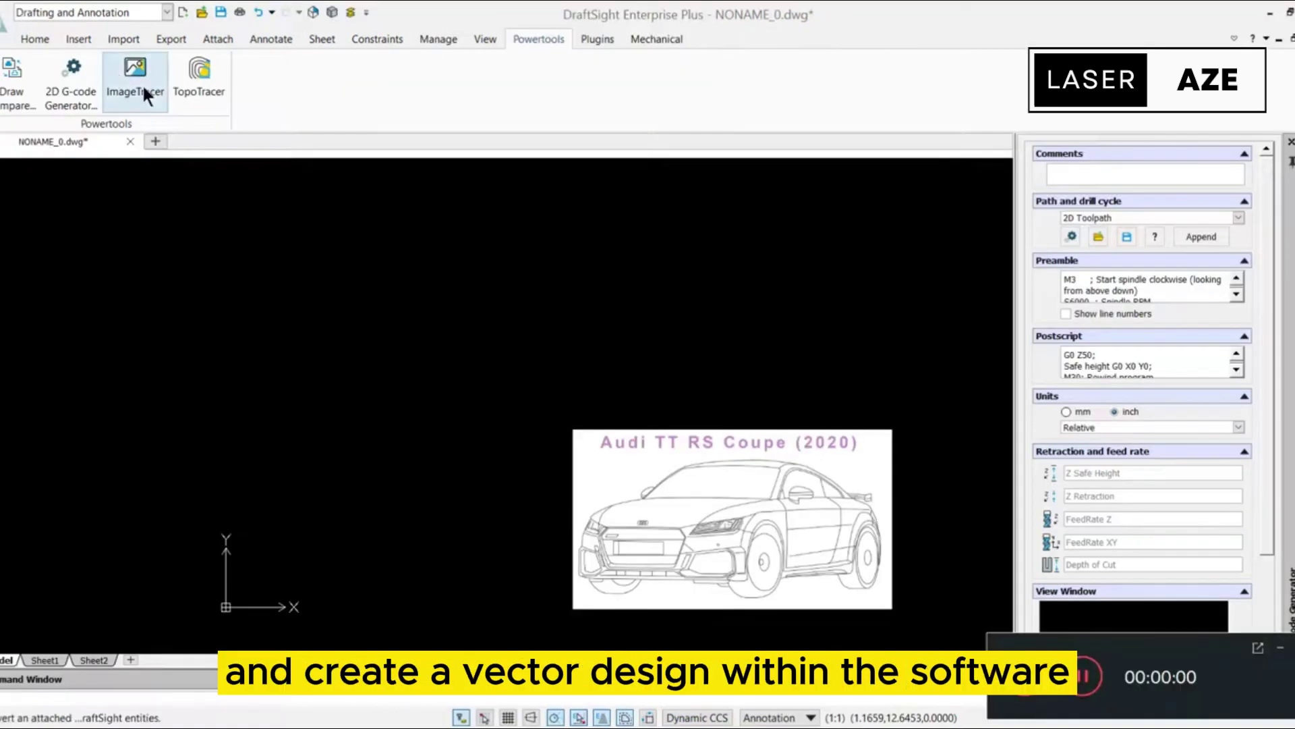
Trace the car image area into vectors and start trimming unwanted edges.
click(143, 84)
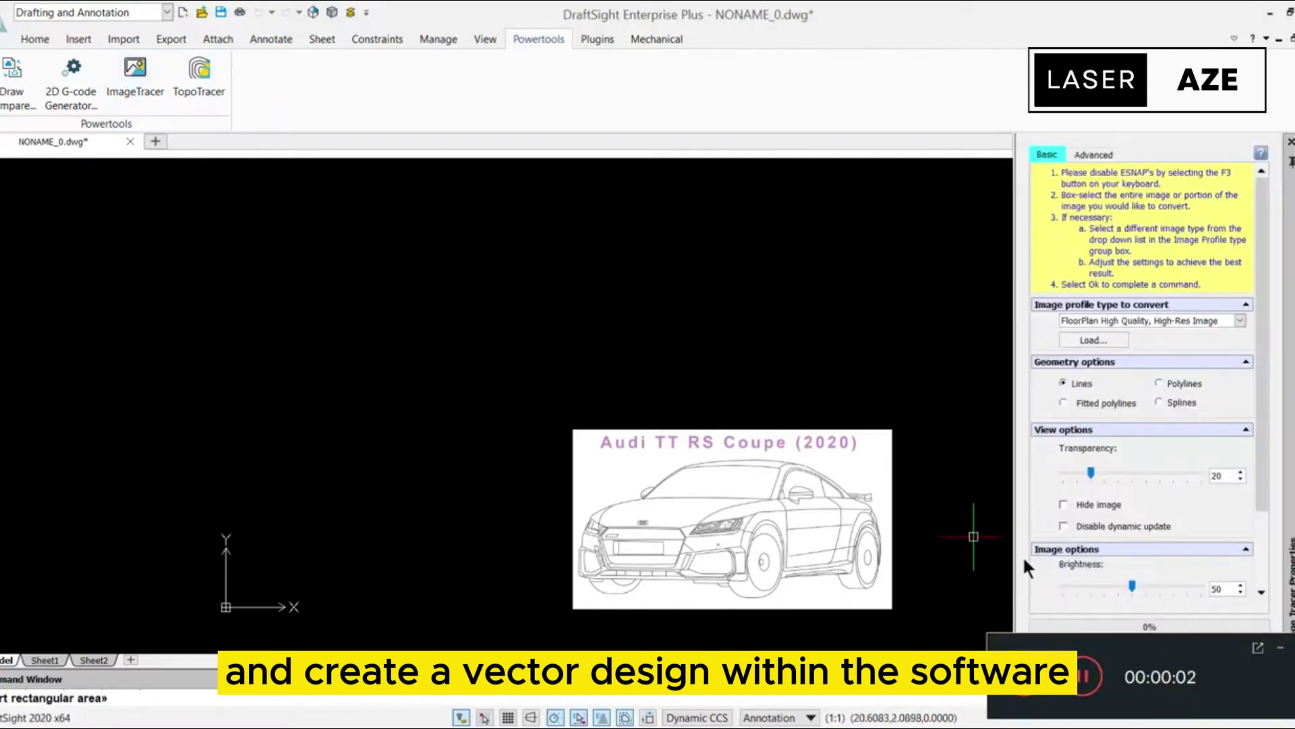
click(340, 350)
click(940, 637)
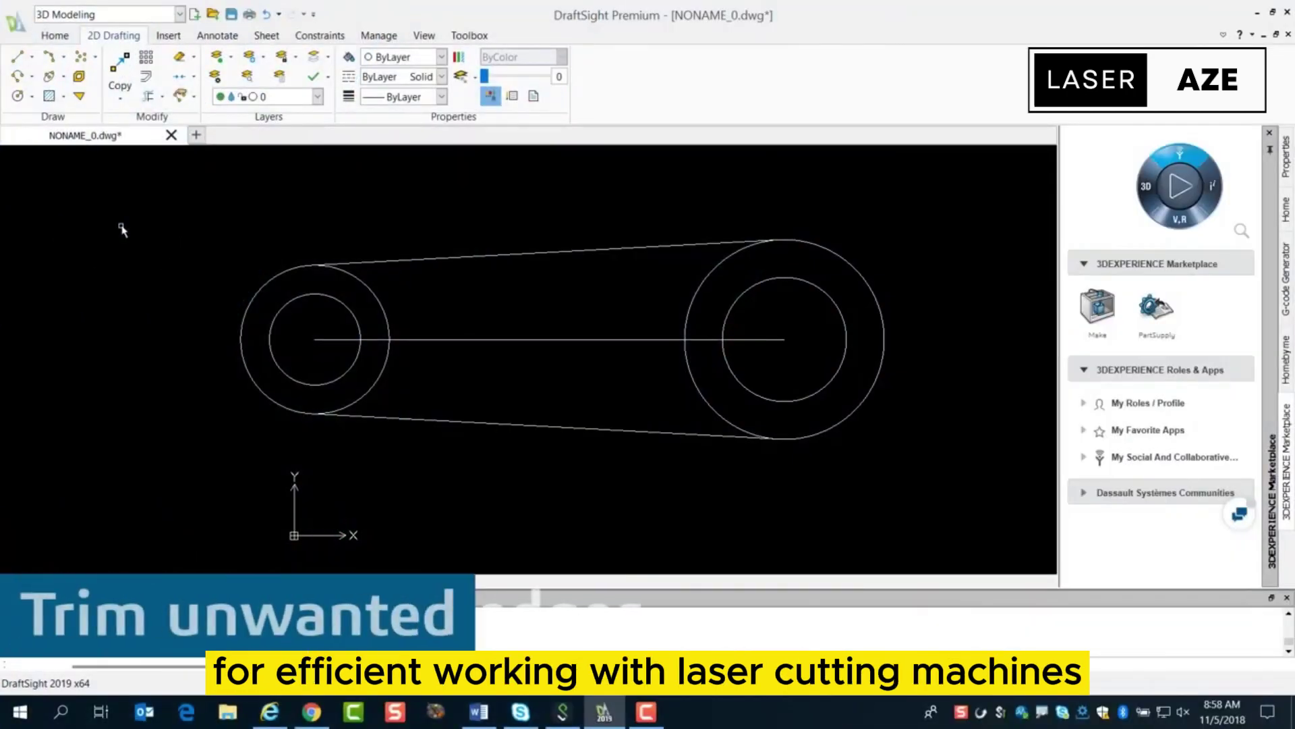
click(147, 96)
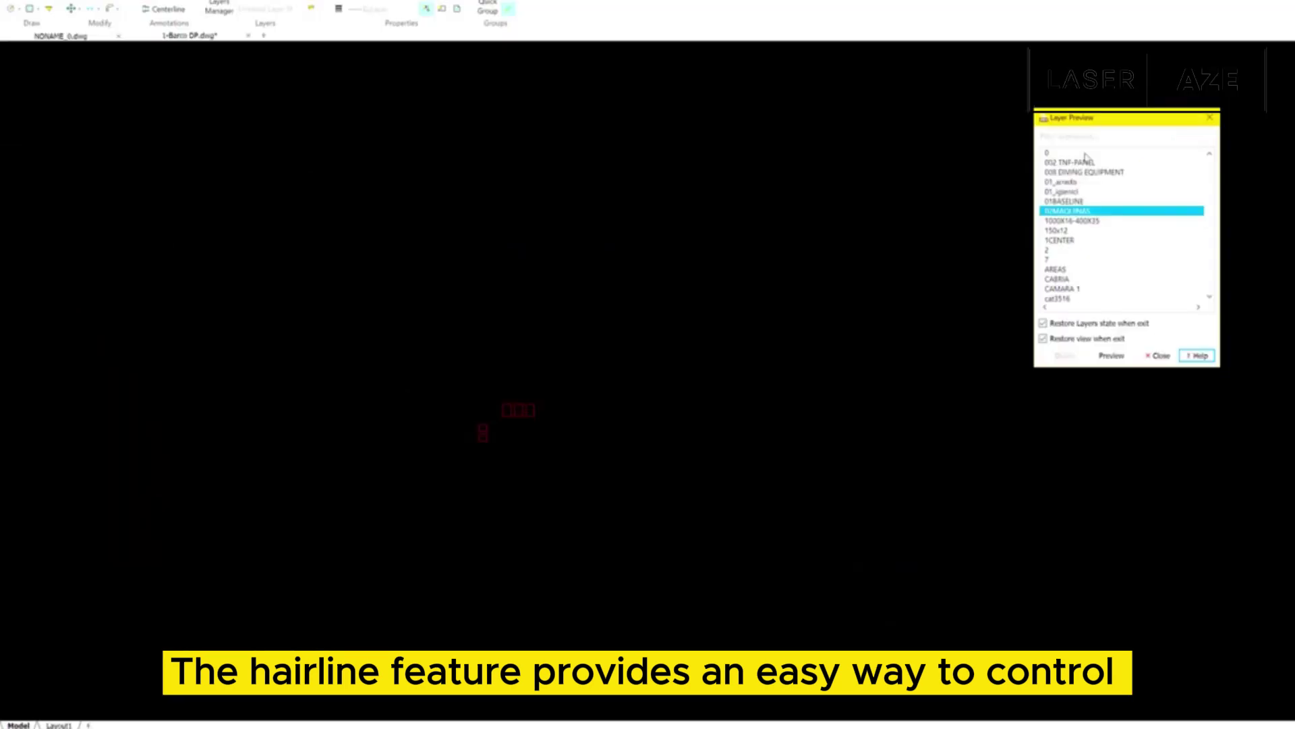
Step through the layer previews, starting with the 150x12 and 1CENTER layers.
key(Down)
key(Down)
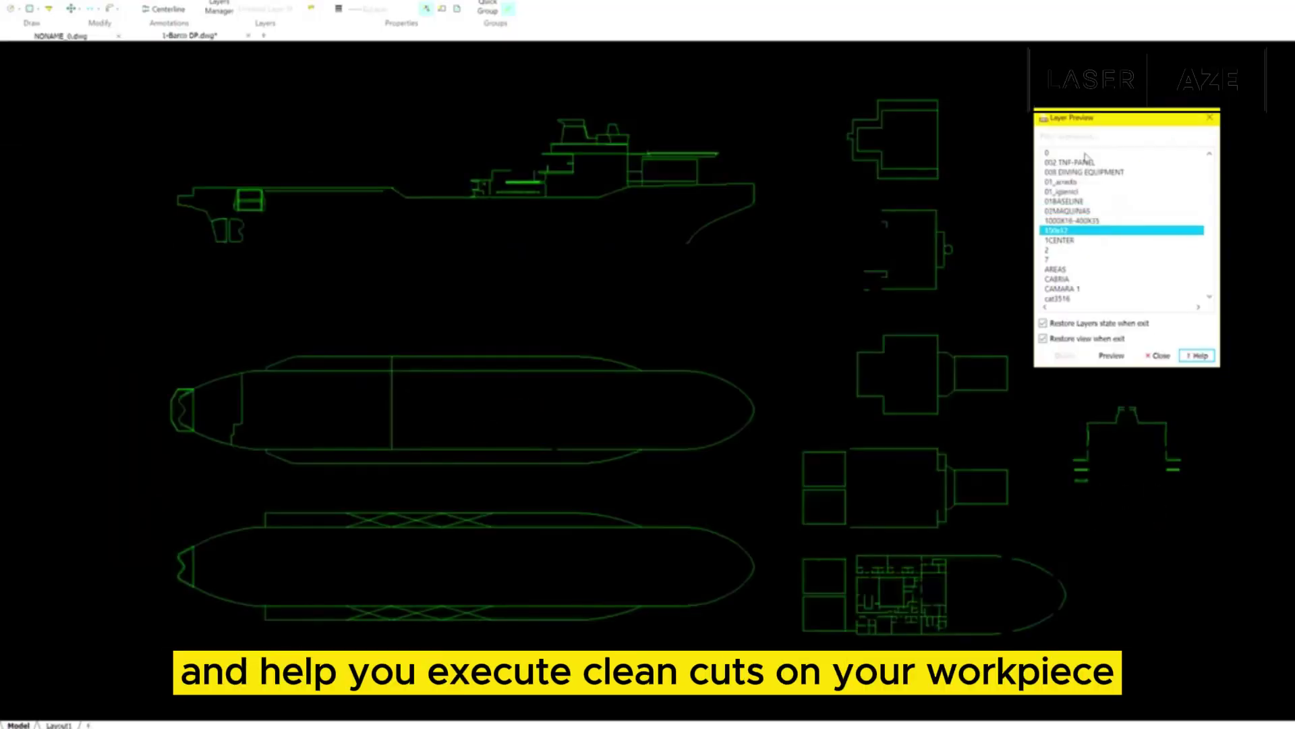
key(Down)
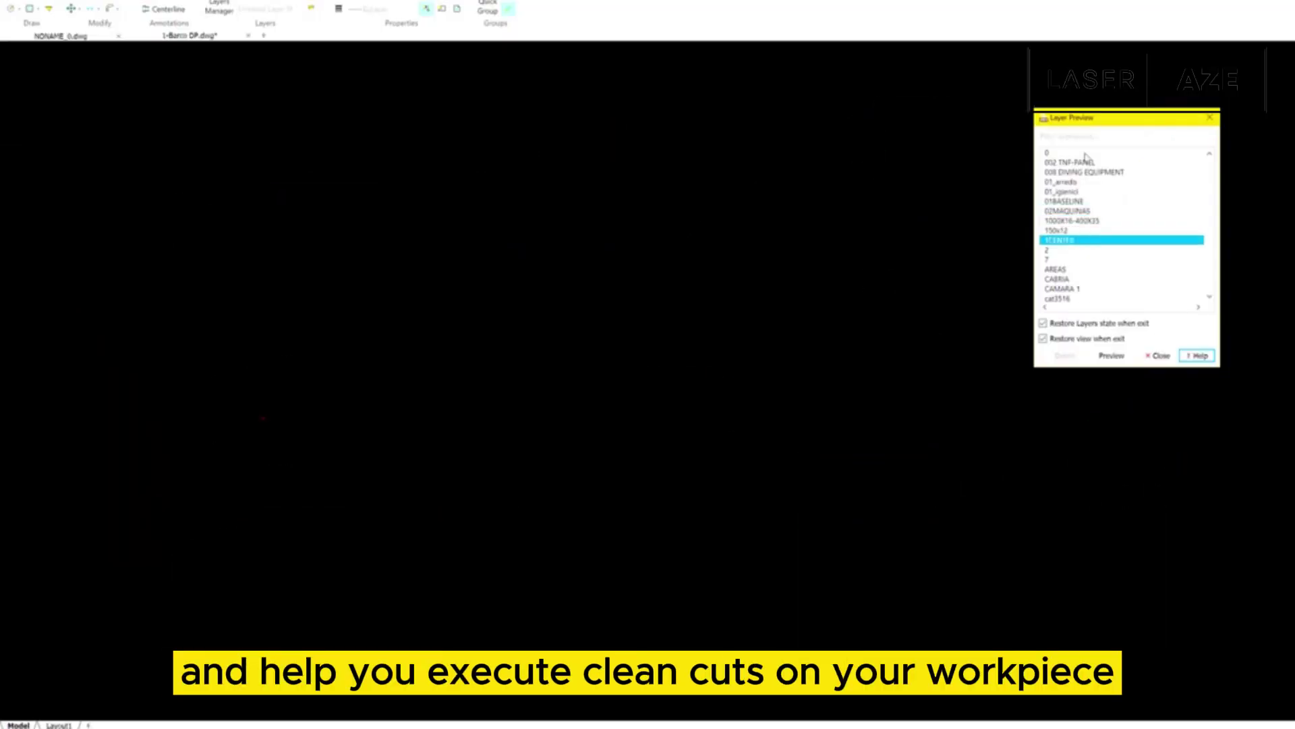
key(Down)
key(Down)
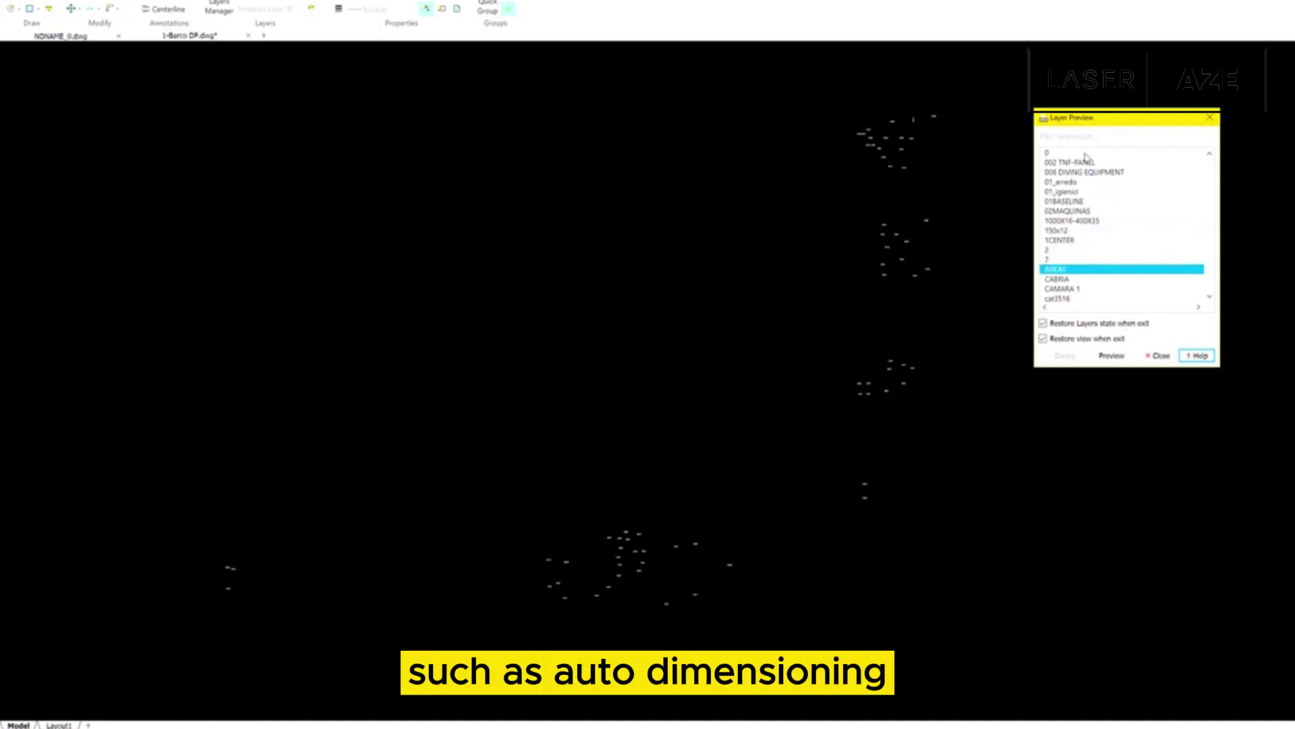
key(Down)
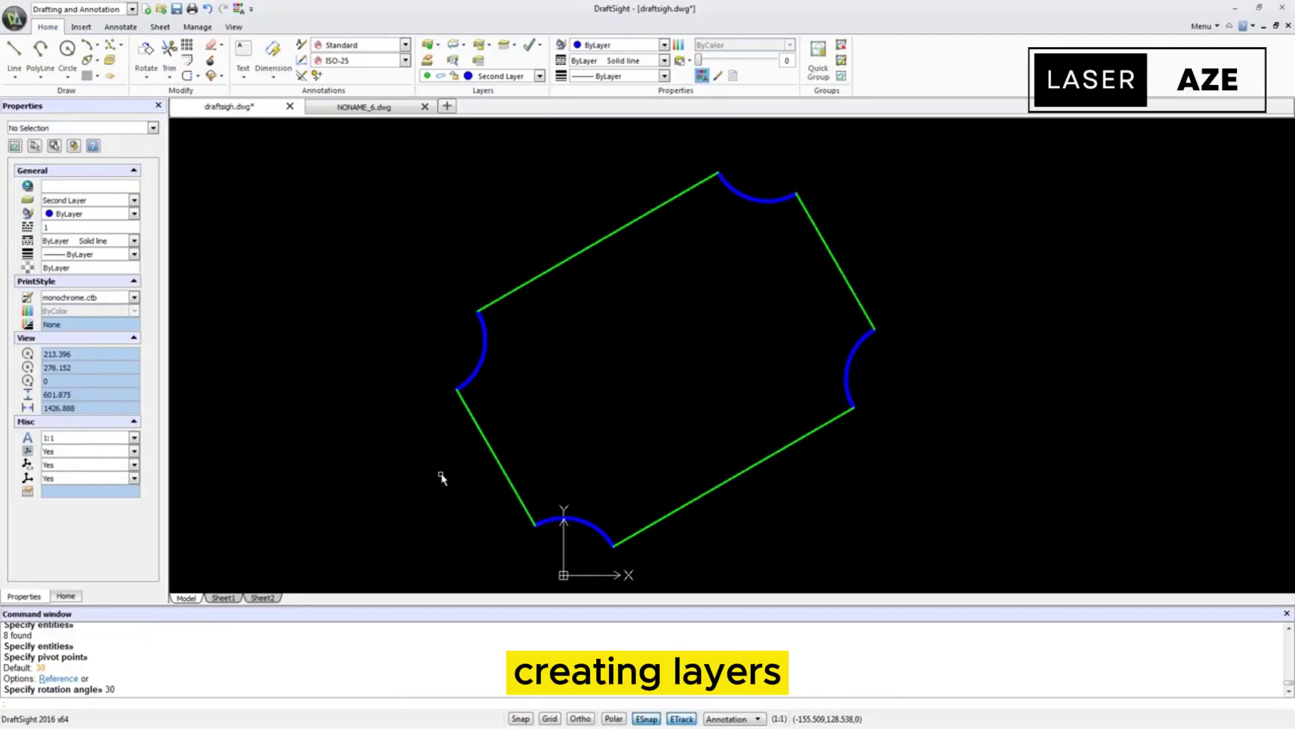
Undo the notched plate's rotation and draw a 297 by 210 rectangle.
key(ctrl+z)
key(ctrl+z)
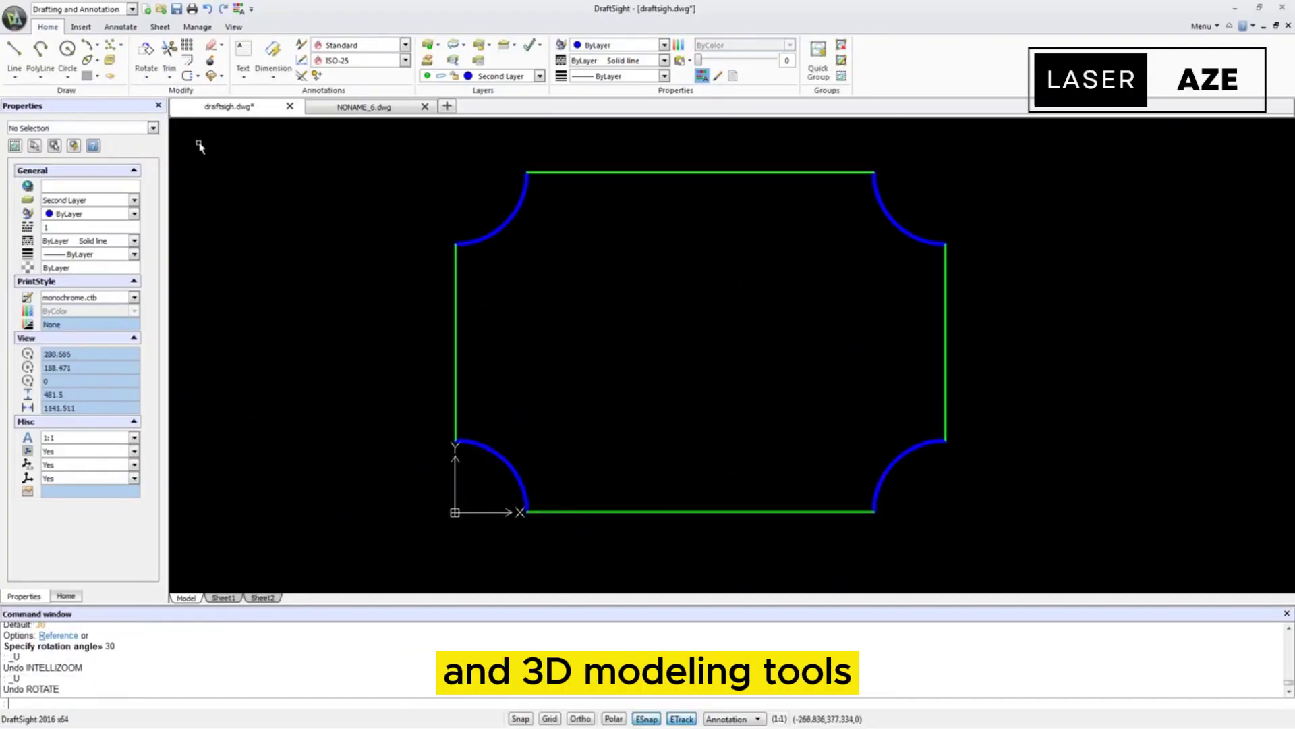
click(146, 53)
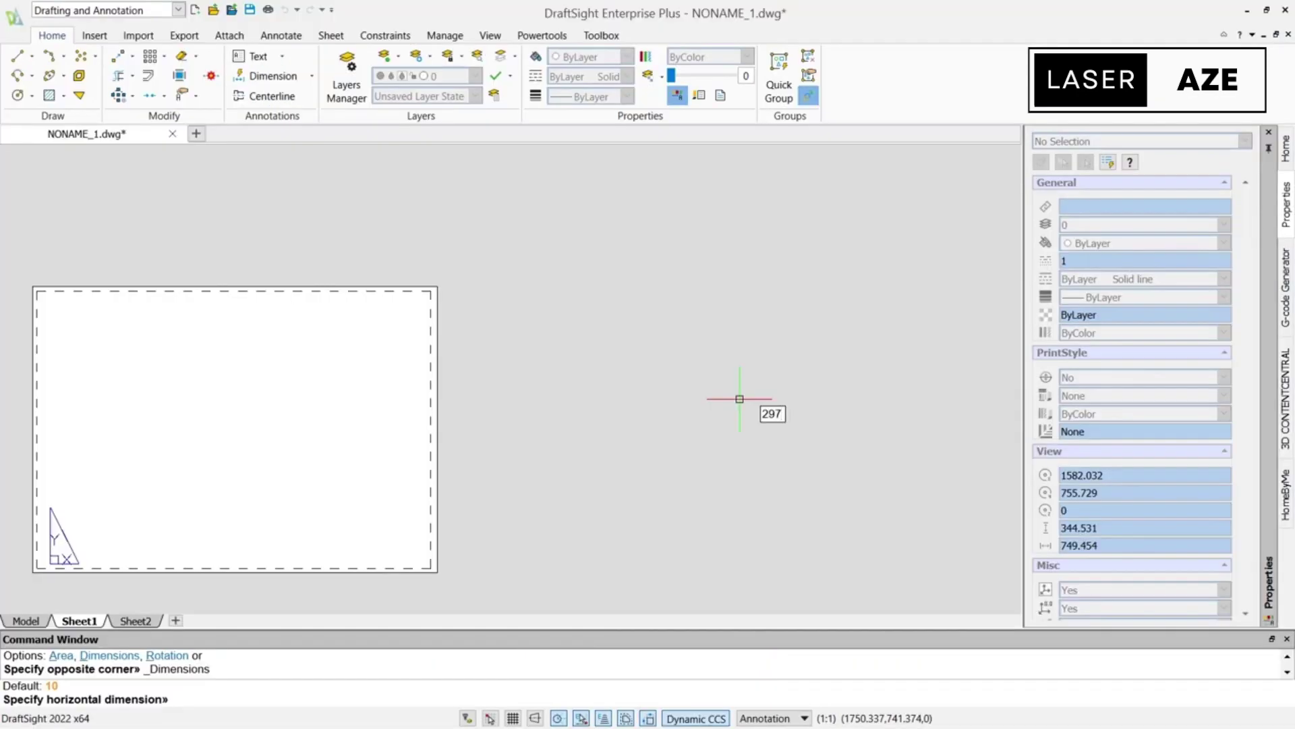
key(Return)
text(210)
key(Return)
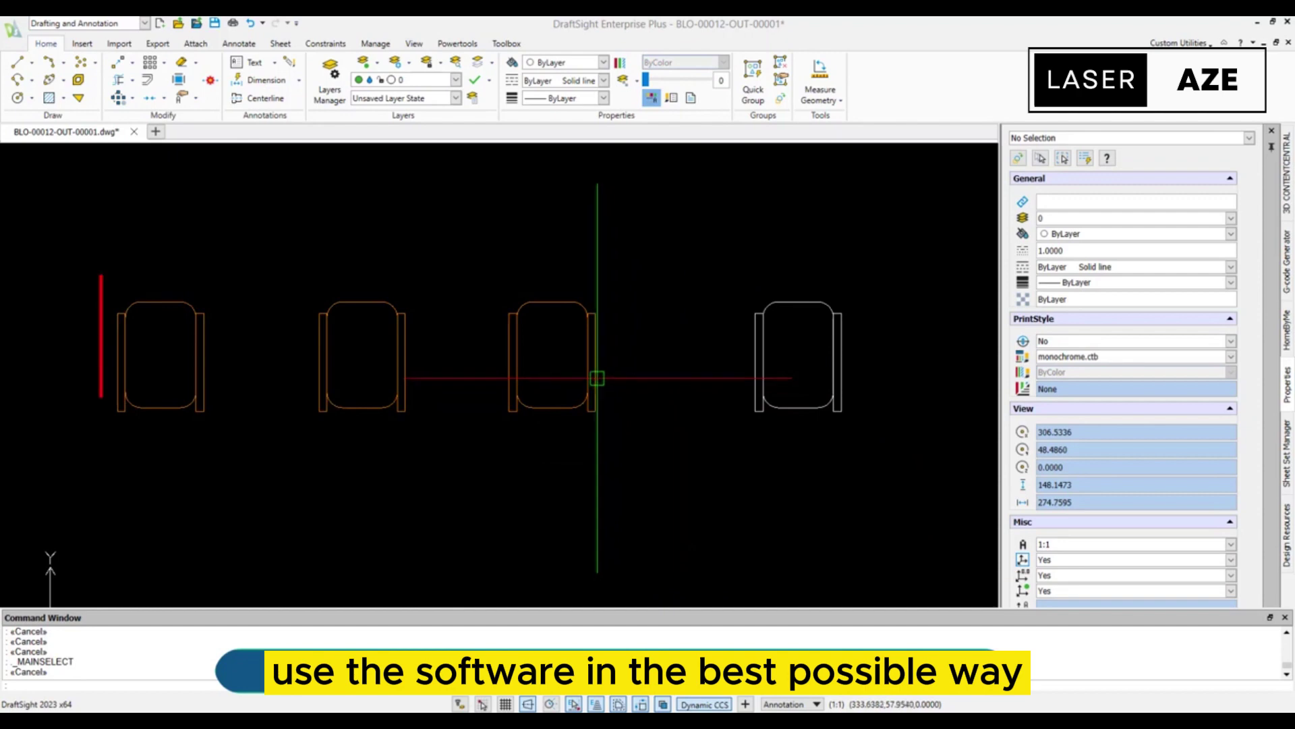
Select the three-chair block, bring up its edit options, and pan toward the rectangle.
click(597, 378)
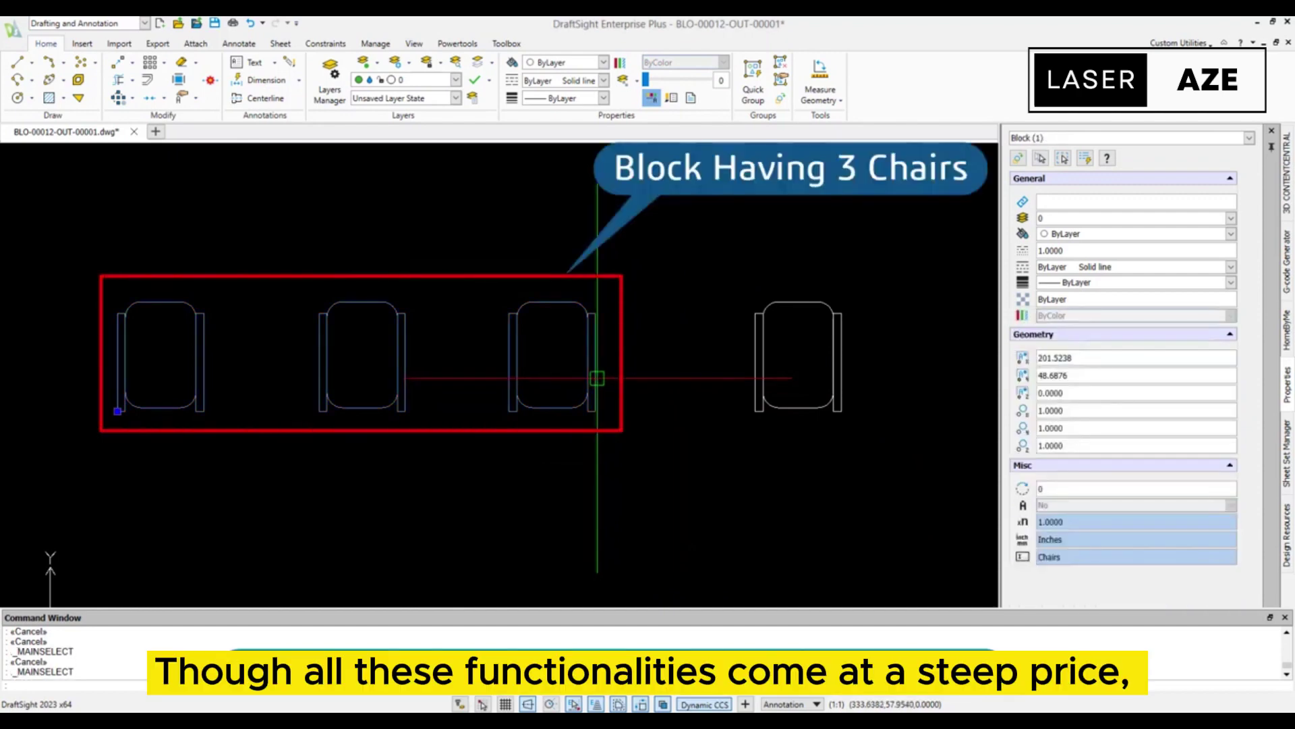
right_click(597, 377)
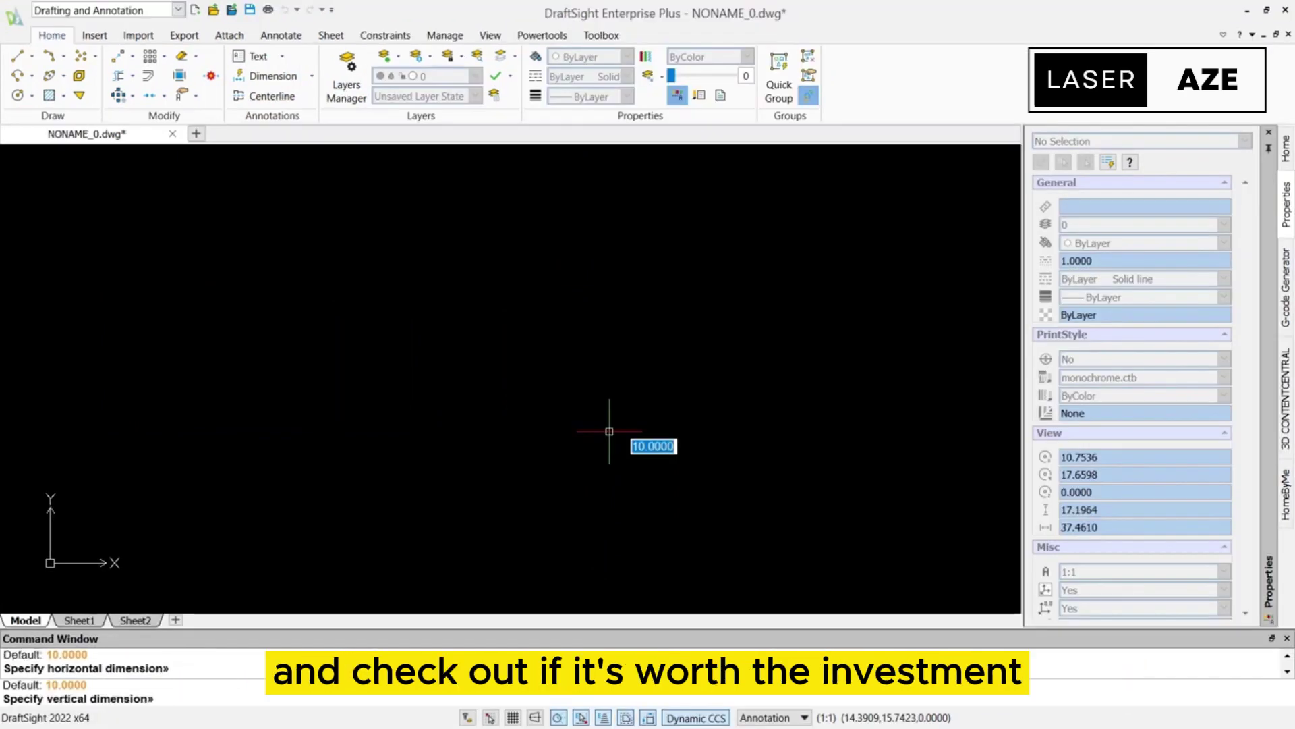
mouse_move(616, 225)
mouse_down()
mouse_move(532, 463)
mouse_move(556, 468)
mouse_up()
text(im)
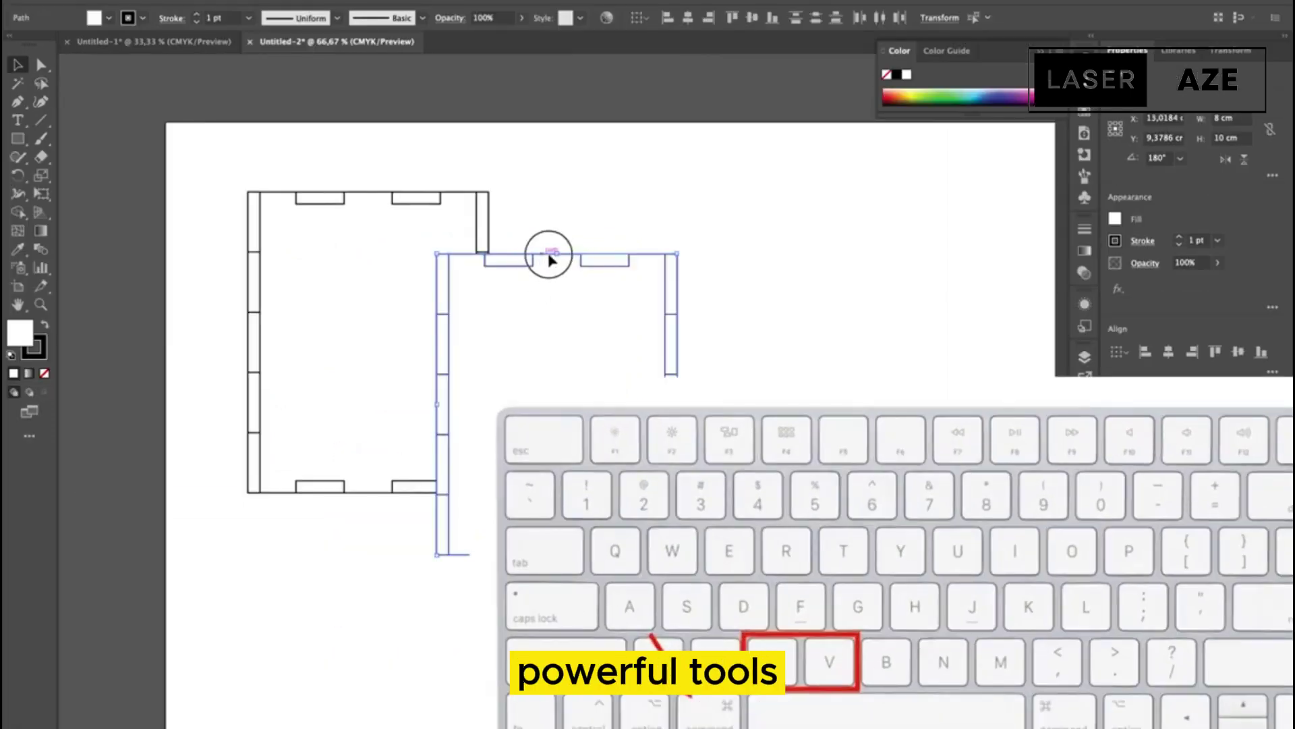
Set the second box wall down beside the first and place the laser logo image.
drag(550, 259, 622, 201)
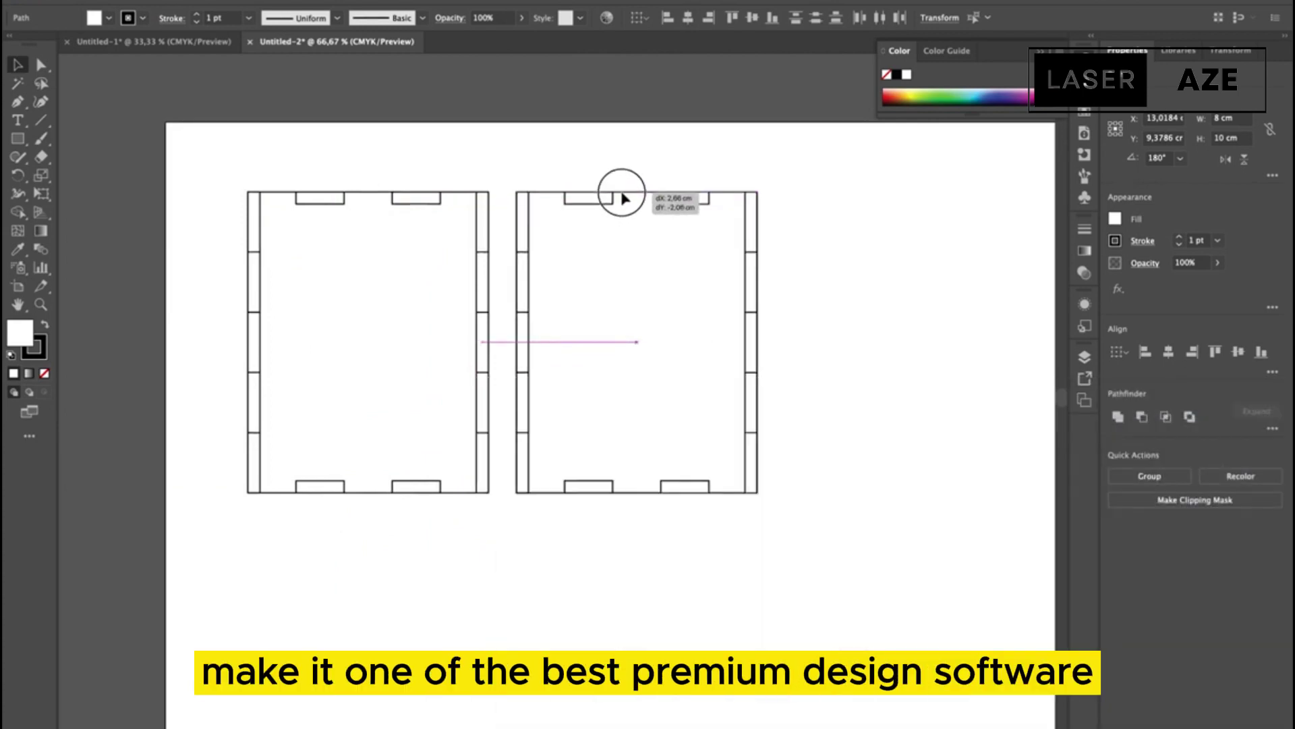
drag(622, 199, 622, 200)
click(564, 529)
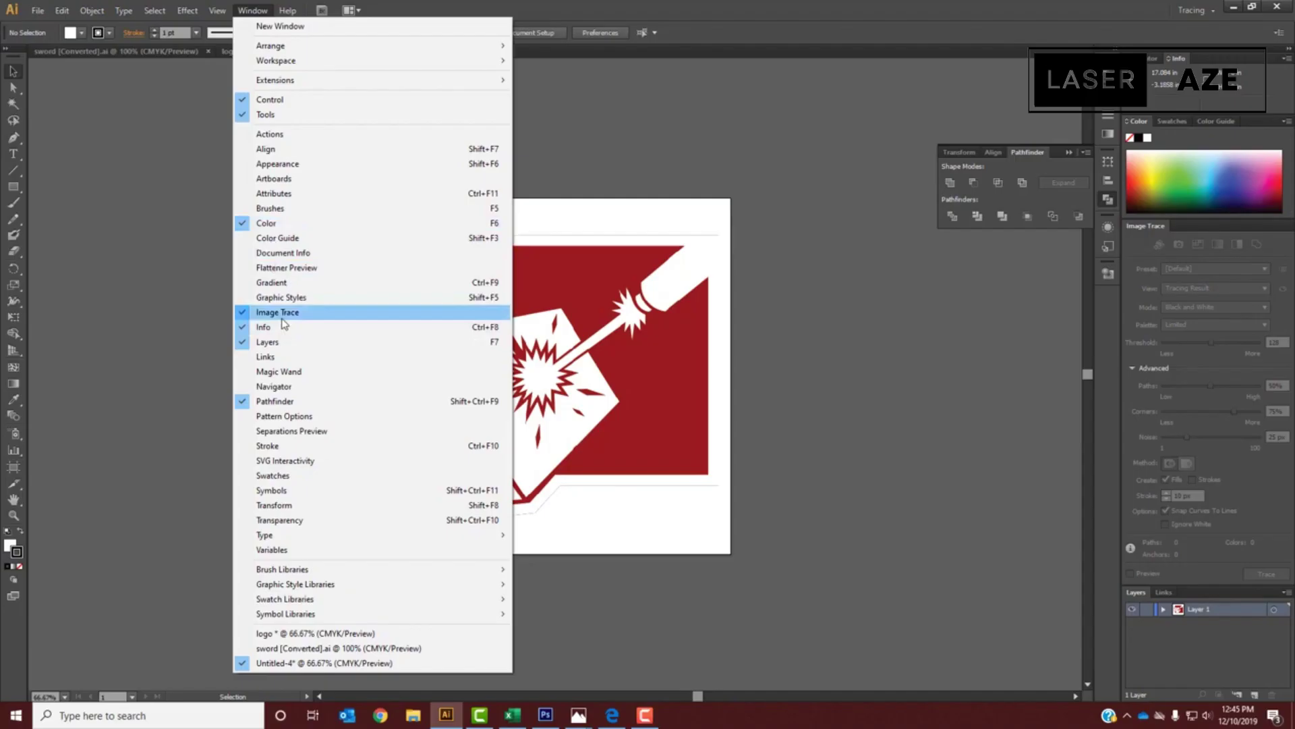
click(98, 233)
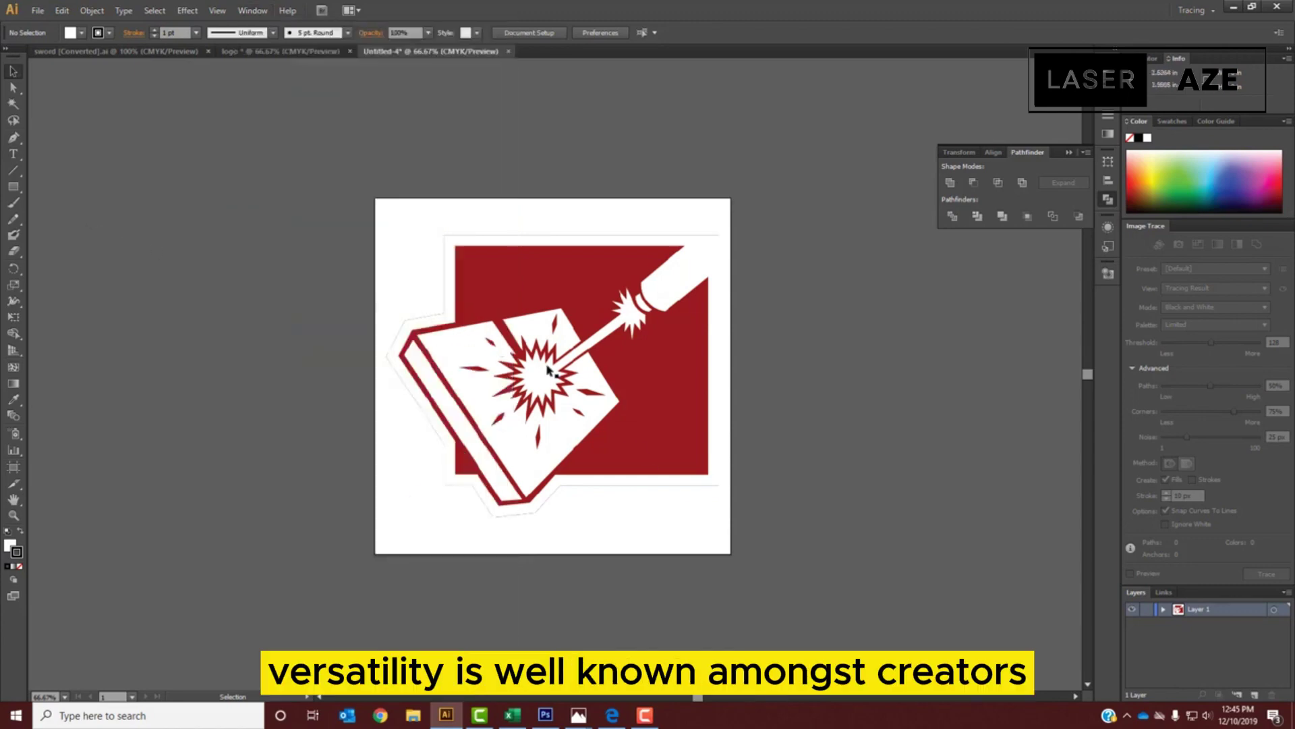
click(569, 378)
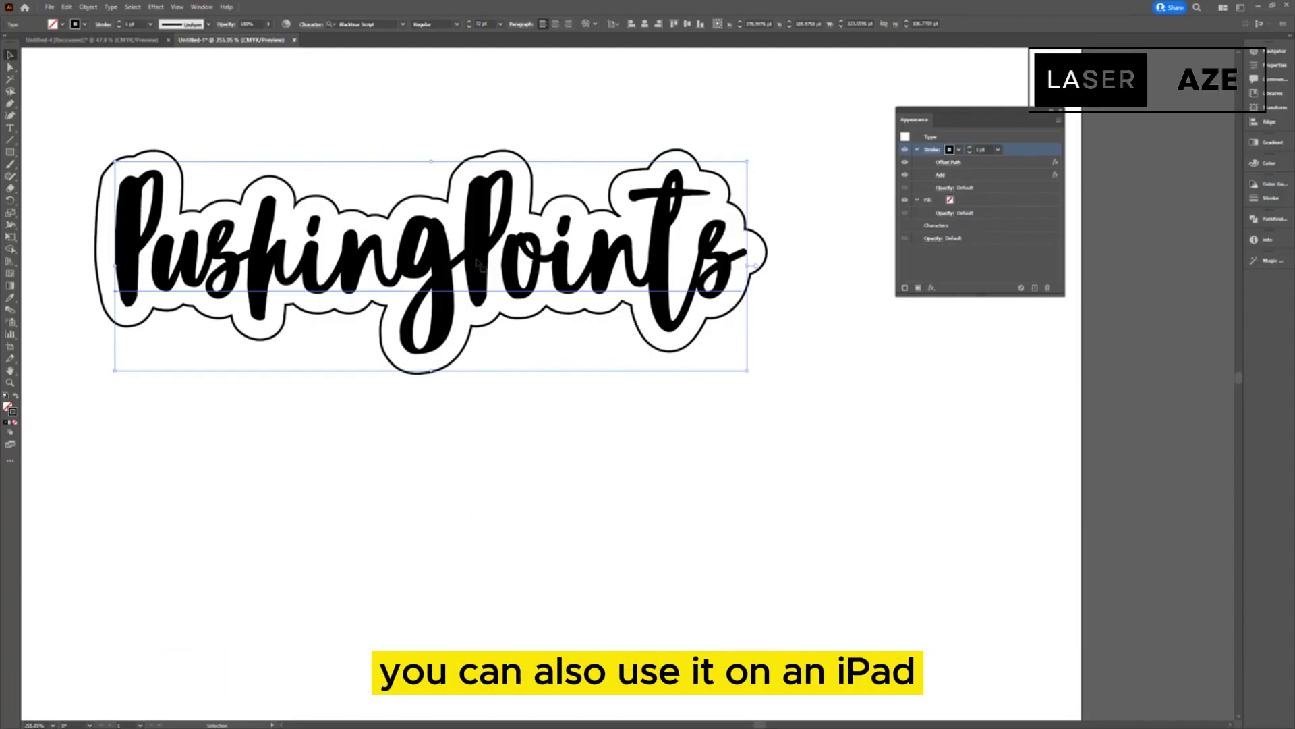
Split the lettering into the two words 'Pushing Points', then deselect it.
double_click(465, 259)
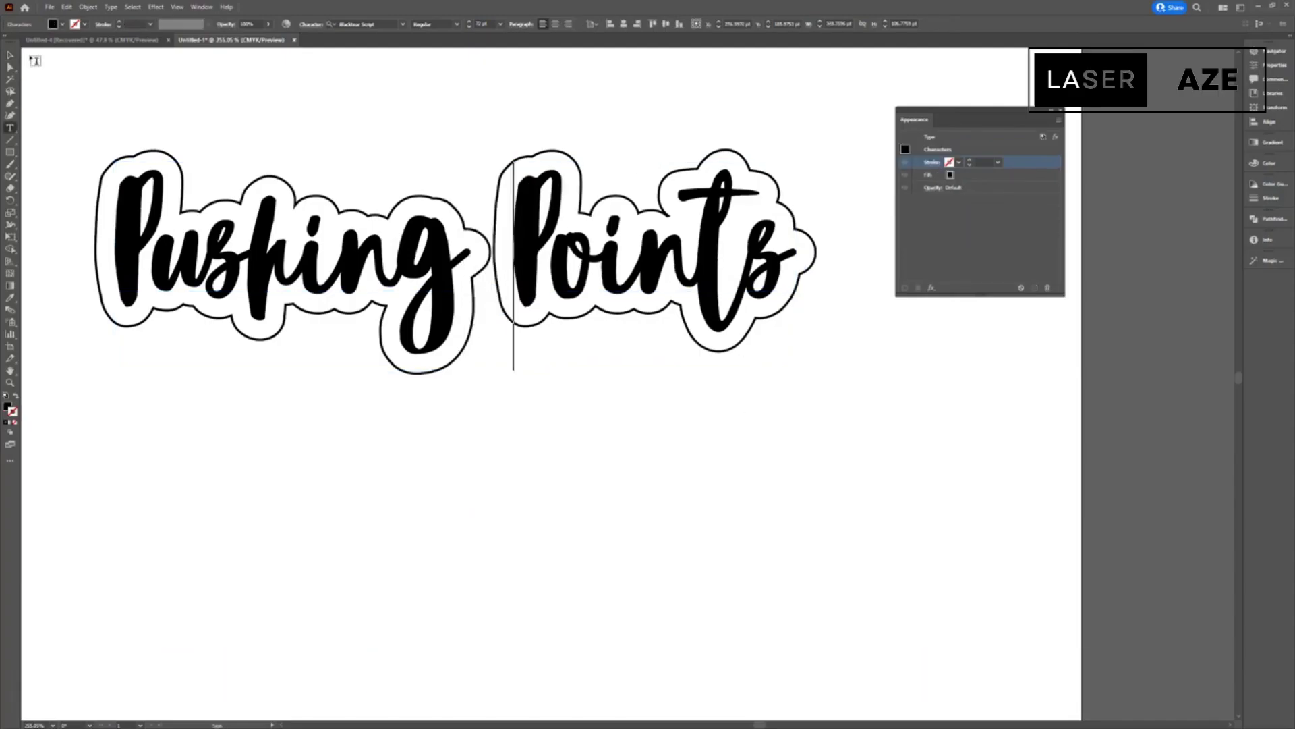
click(10, 55)
click(357, 141)
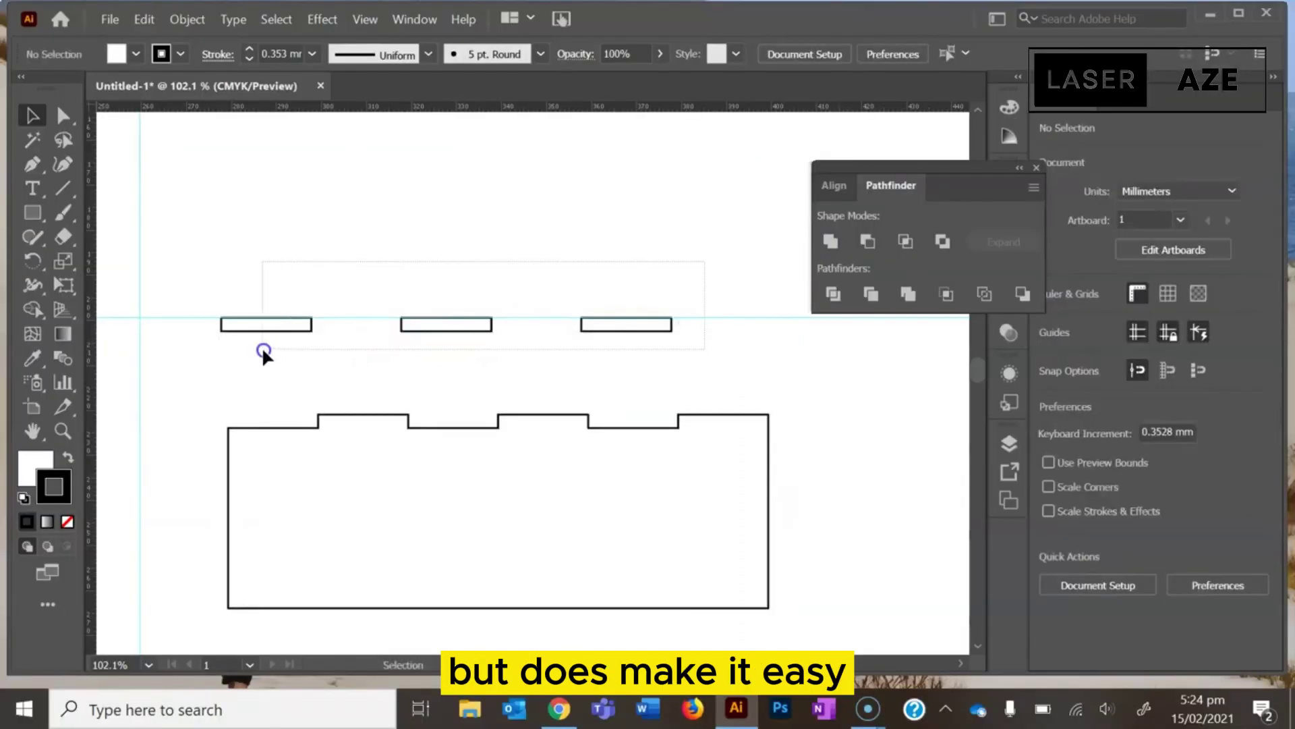
Delete the three small tab rectangles and place a copy of the notched panel above it.
click(270, 322)
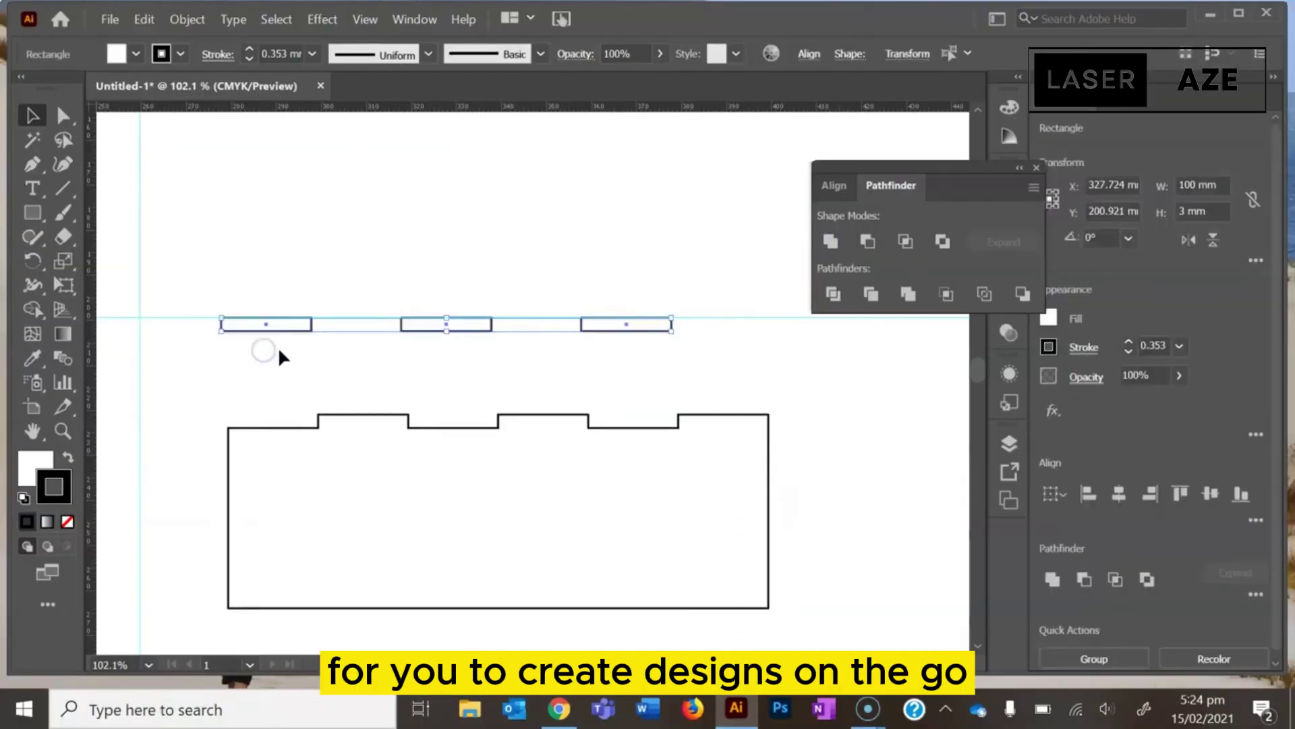
key(Delete)
click(473, 429)
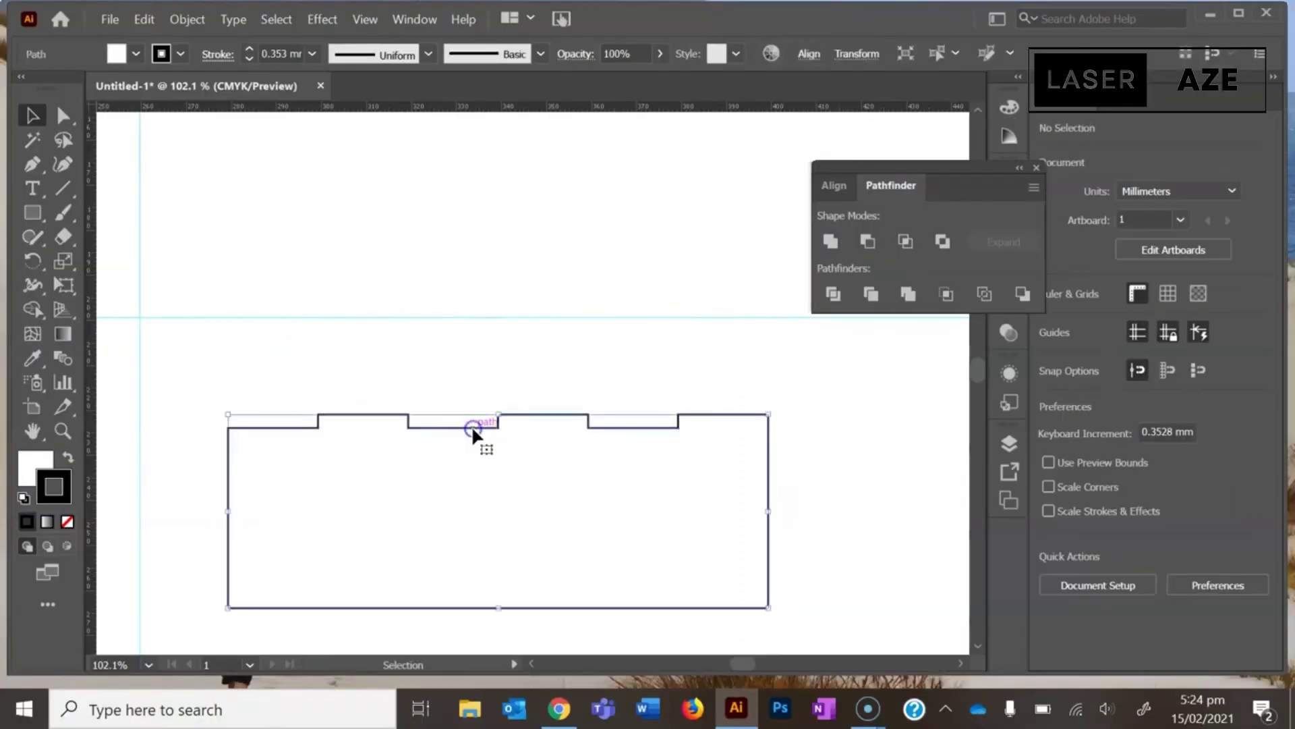
drag(473, 439, 463, 206)
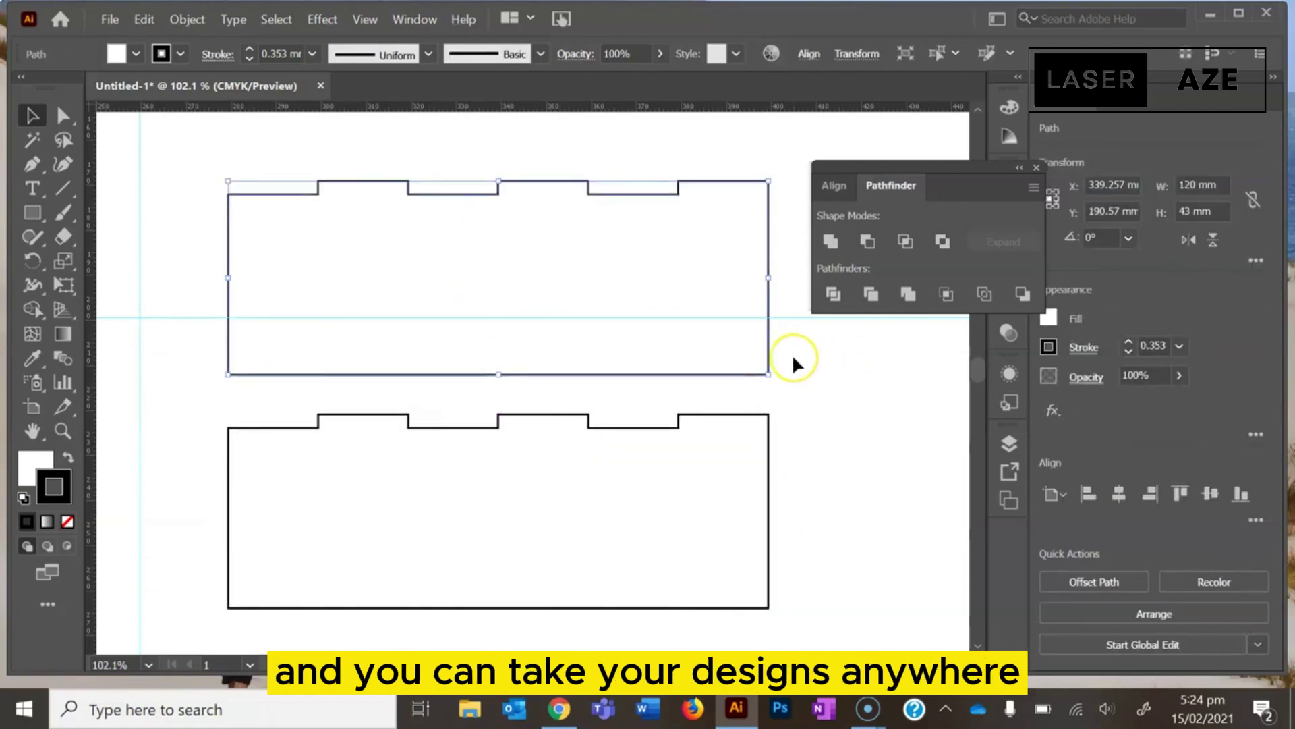
Knife-slice the green square and spread its cut pieces apart.
drag(203, 188, 928, 348)
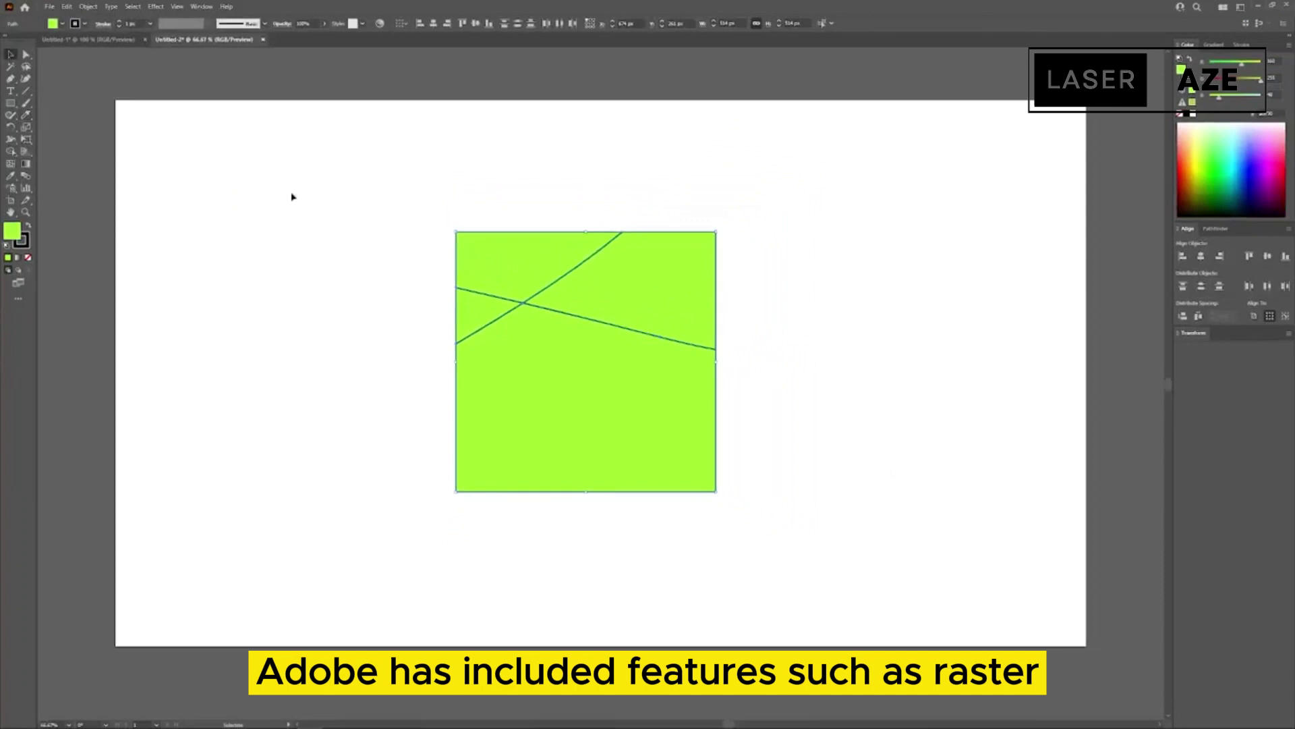
drag(510, 249, 471, 192)
drag(635, 279, 697, 264)
drag(550, 390, 592, 441)
drag(492, 317, 444, 330)
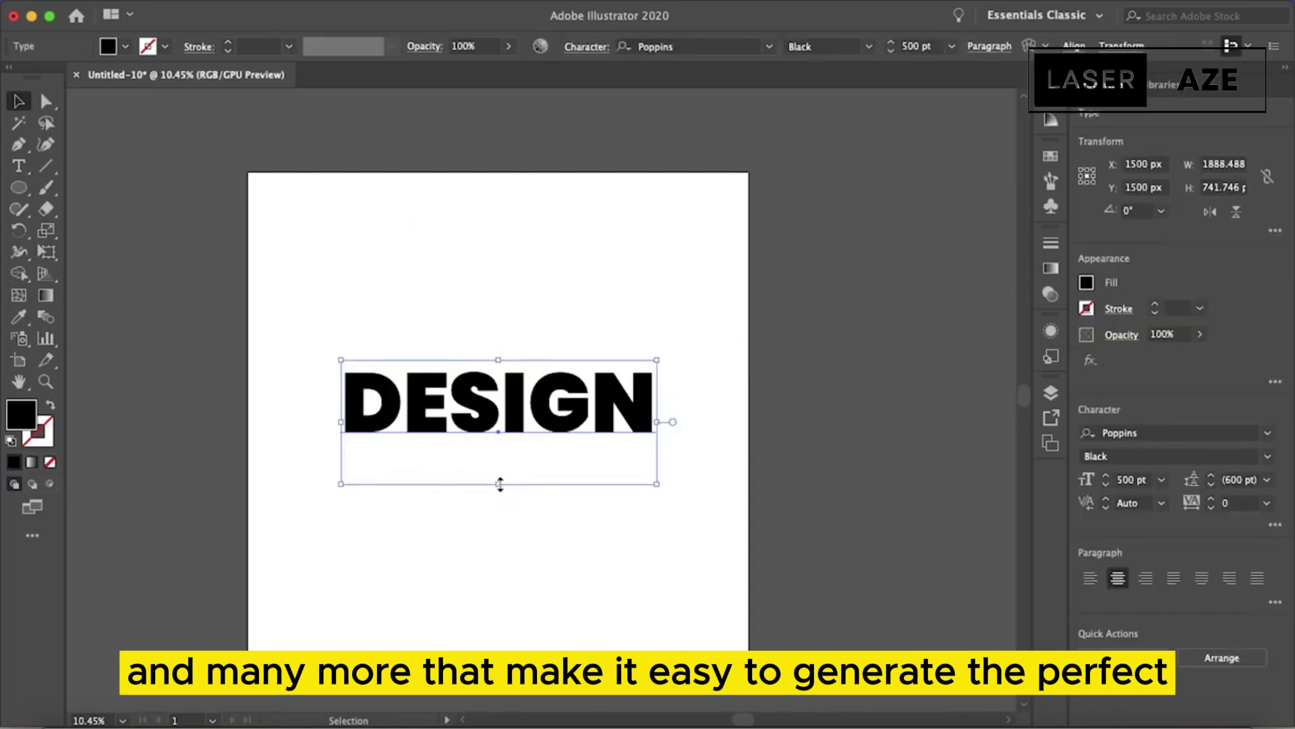
Stretch the DESIGN text taller, move a square corner point, and set Chewbacca's fill to None.
drag(500, 484, 485, 520)
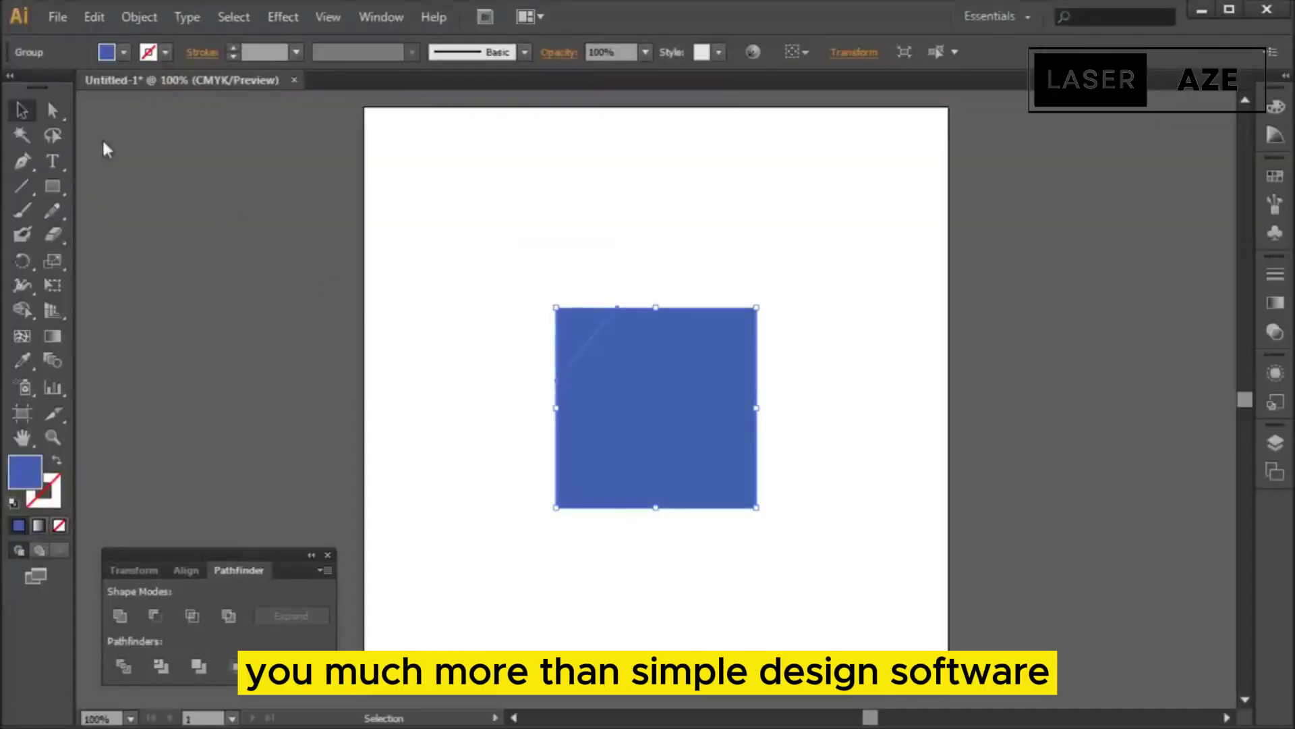
click(50, 113)
click(513, 269)
drag(579, 329, 506, 279)
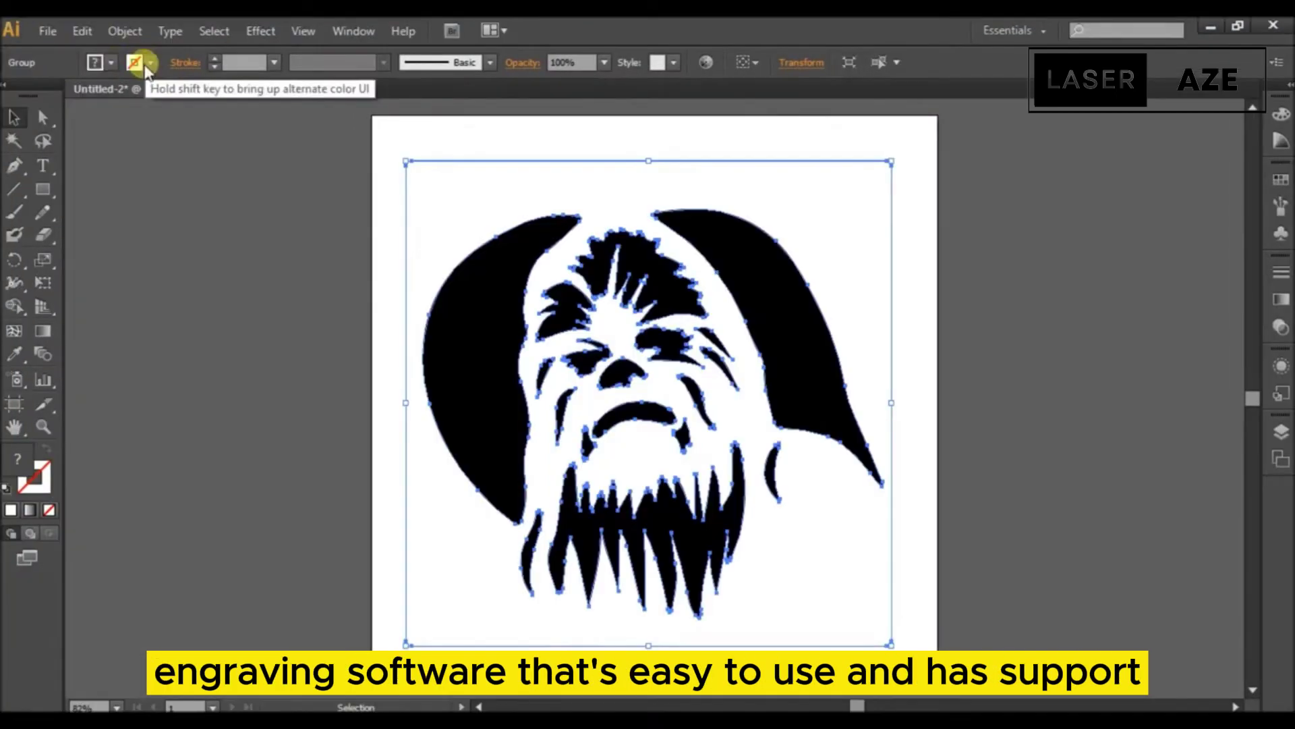
click(112, 64)
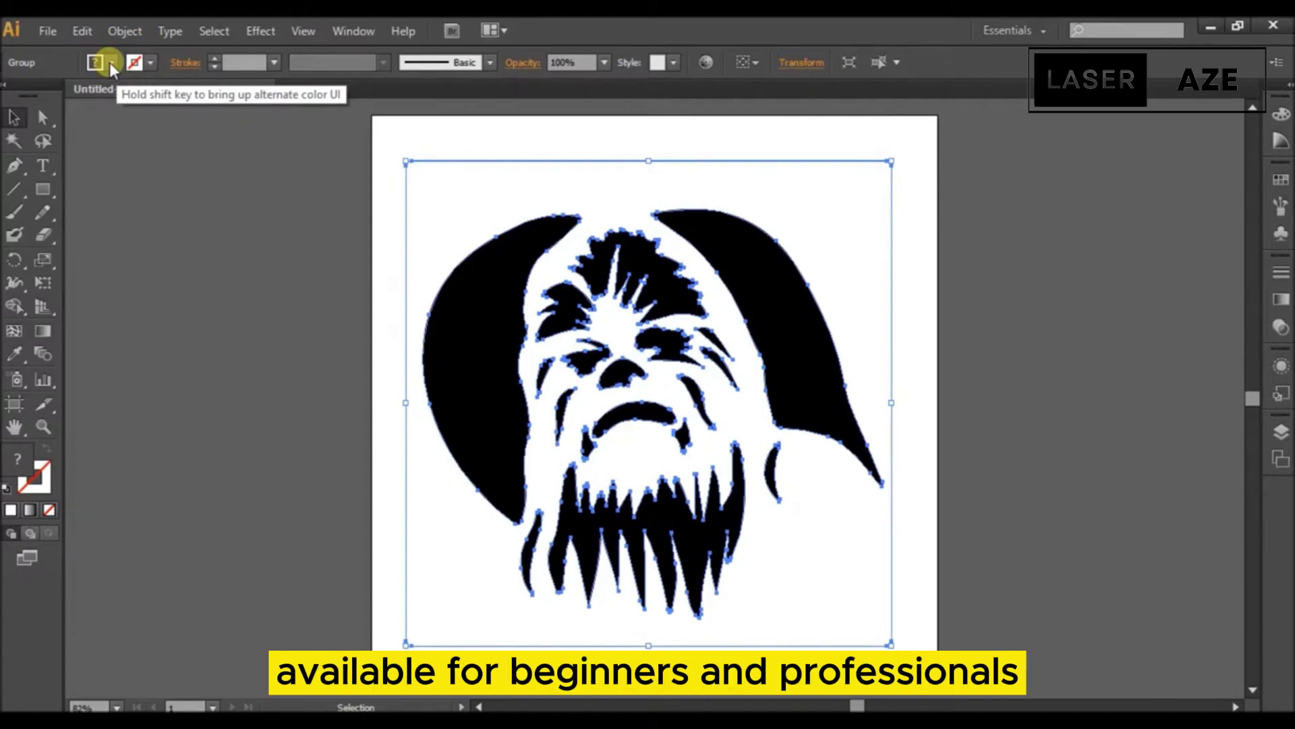
click(8, 95)
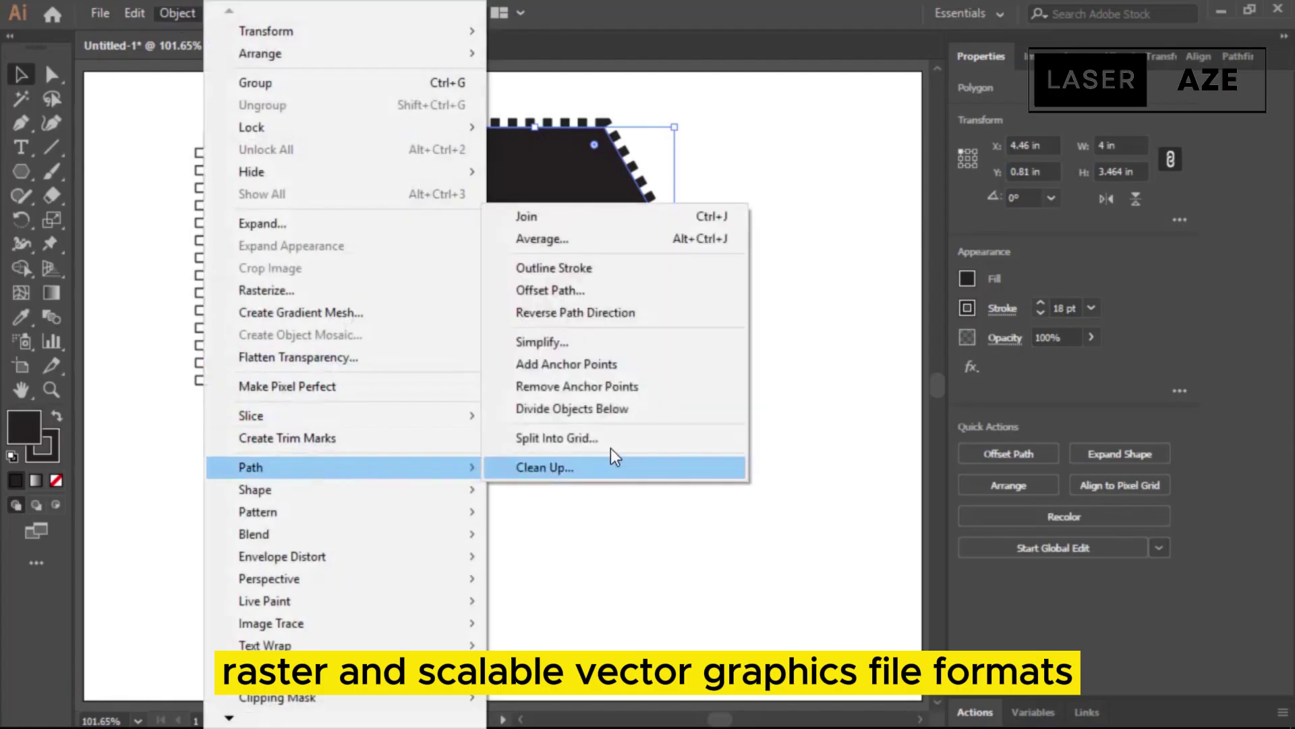
Outline and unite the hexagon's dashed border into one path, then duplicate the artboard rightward.
click(560, 267)
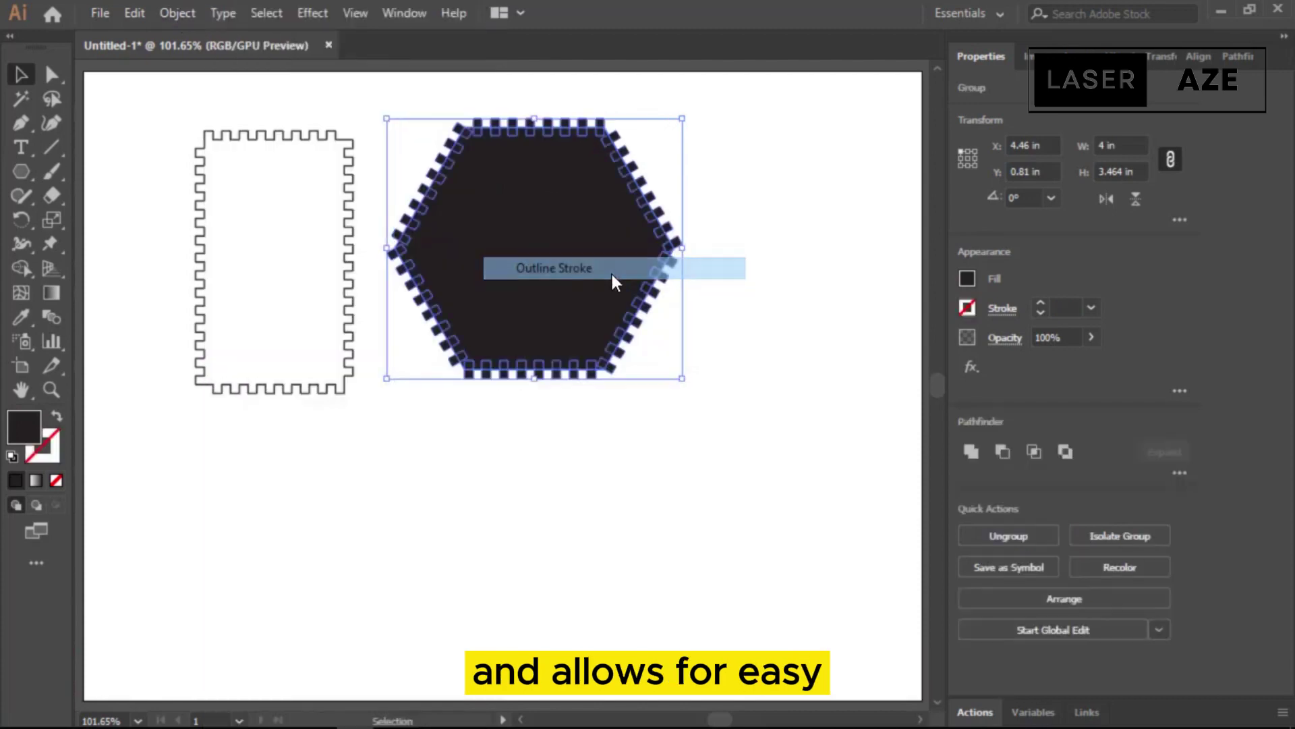
click(972, 452)
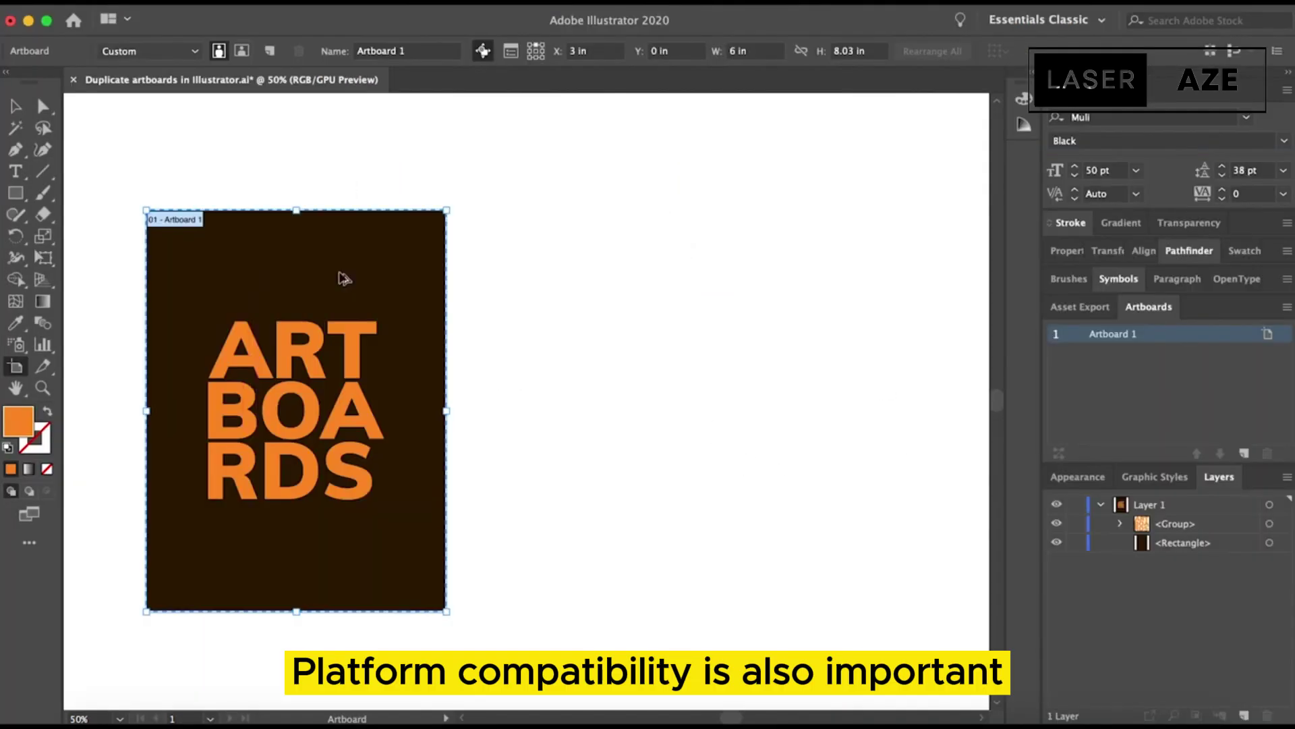
drag(341, 274, 676, 282)
key(Escape)
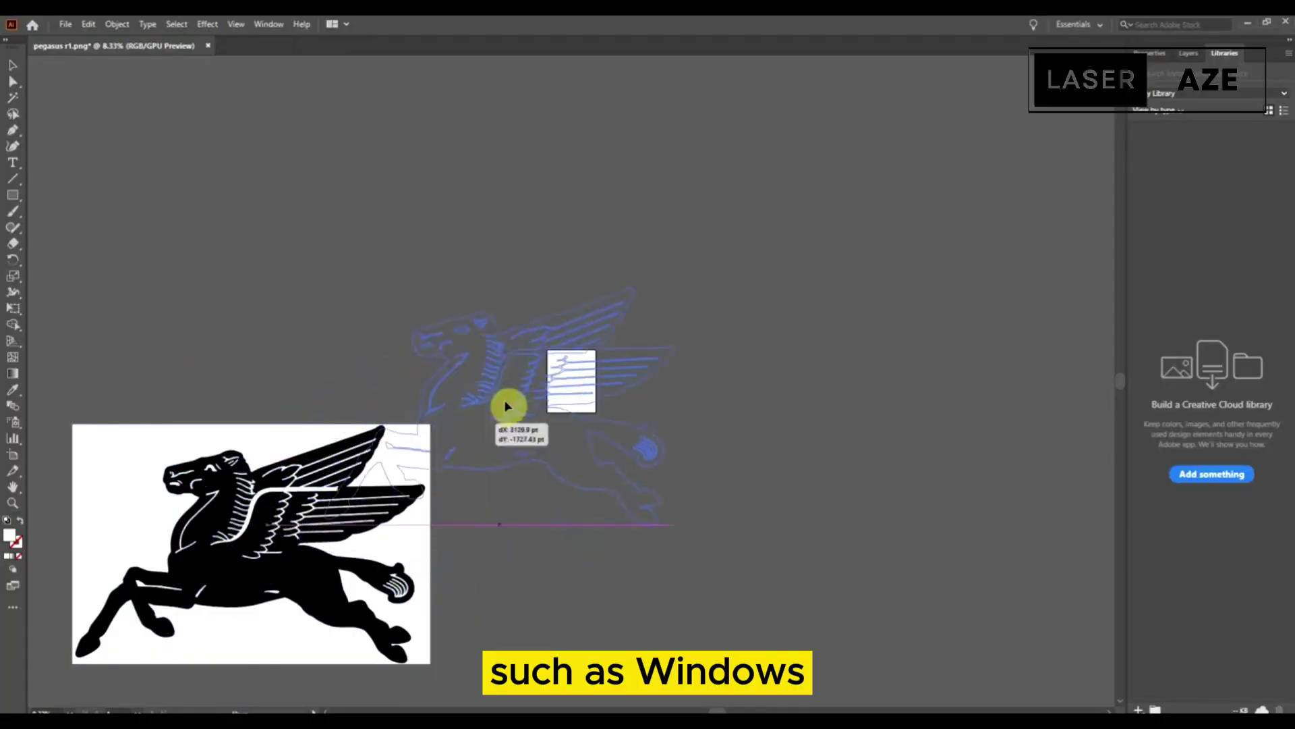
Move the traced Pegasus away from its source image, then pick one logo region.
drag(506, 411, 717, 256)
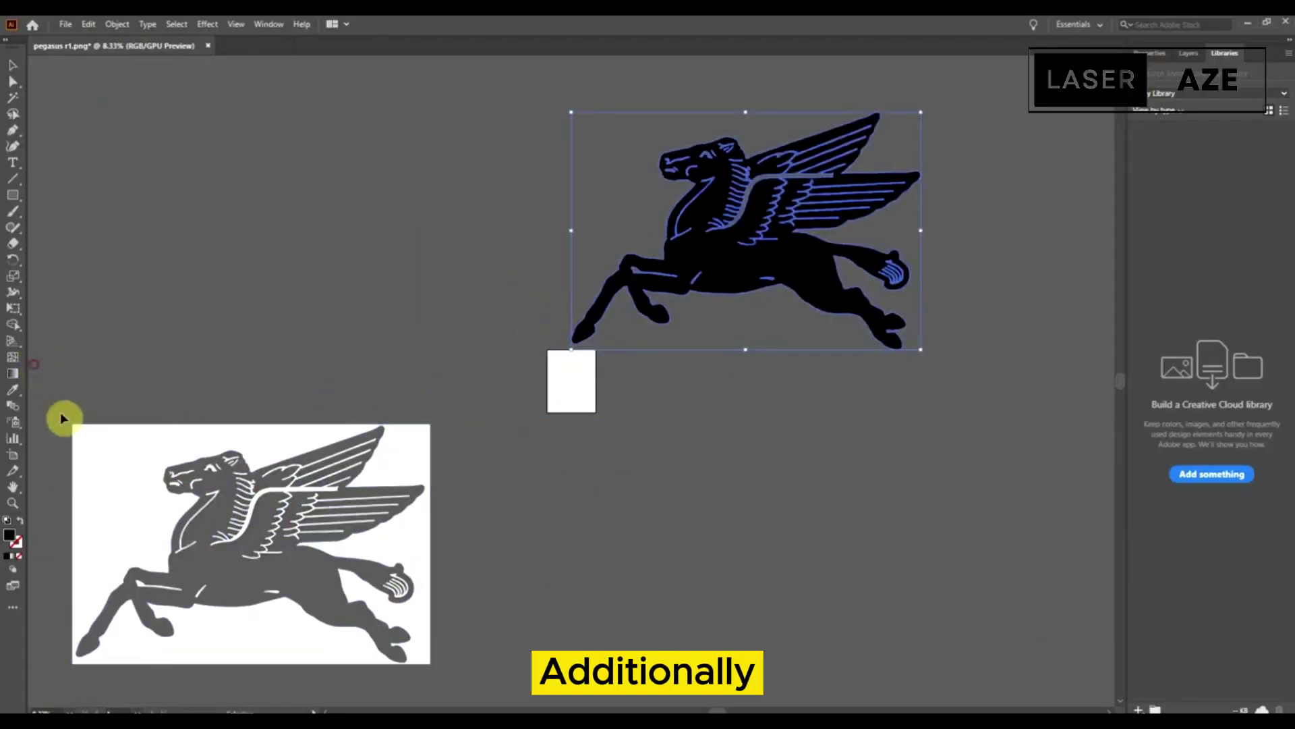
click(286, 623)
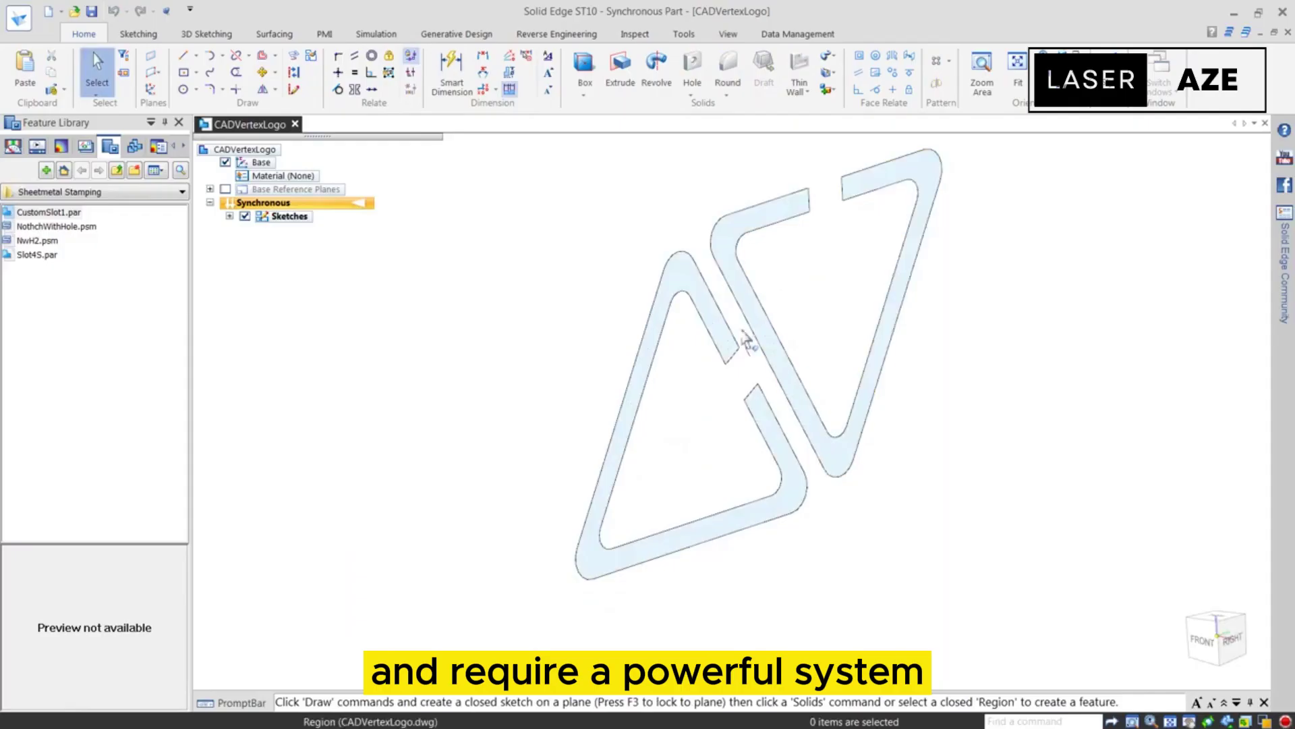
click(730, 342)
Add the second logo half to the region selection so both are ready to extrude.
click(725, 339)
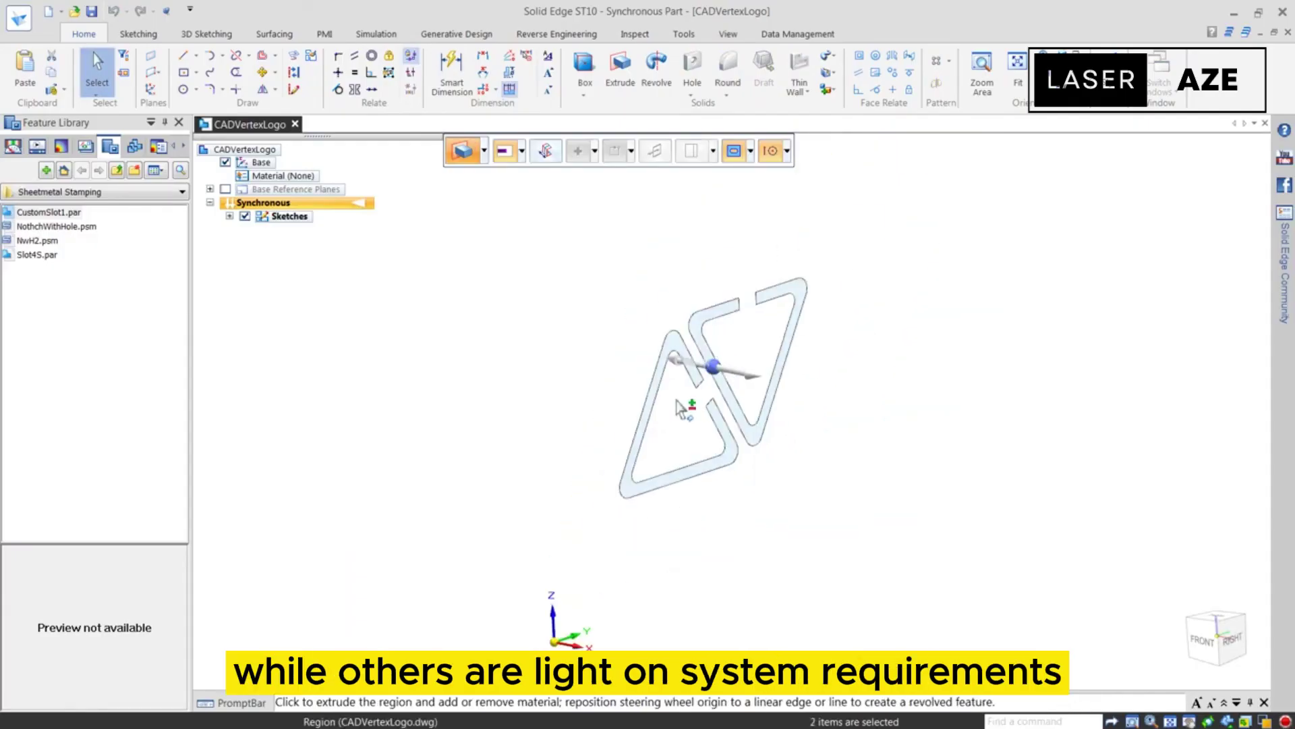